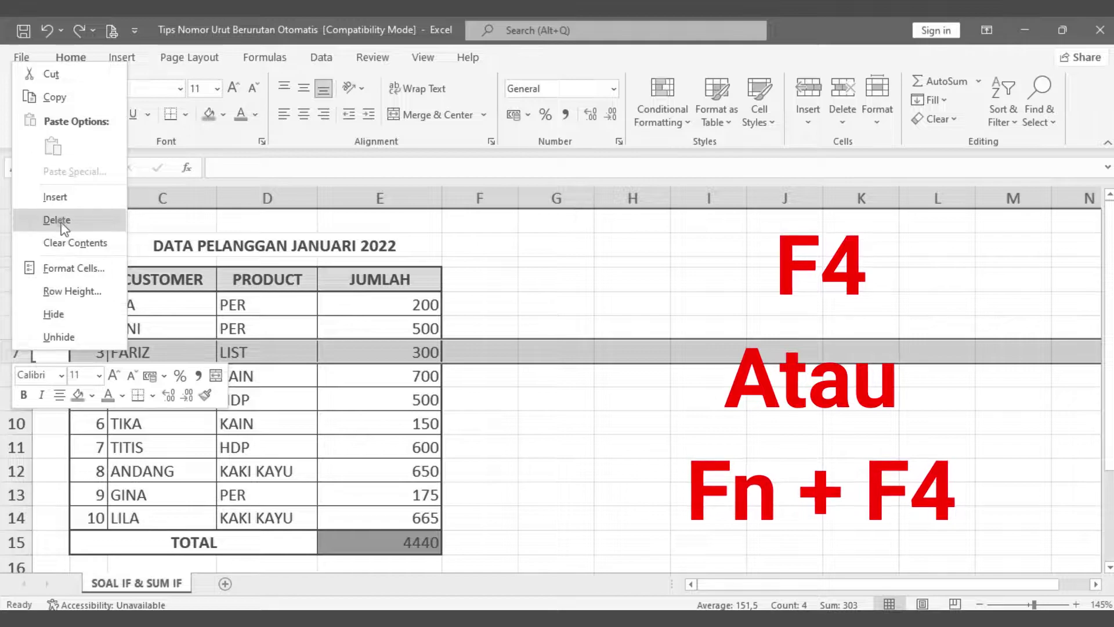
Examine the NO column's numbering formulas and the CUSTOMER, PRODUCT and JUMLAH columns of the January 2022 customer table
click(556, 399)
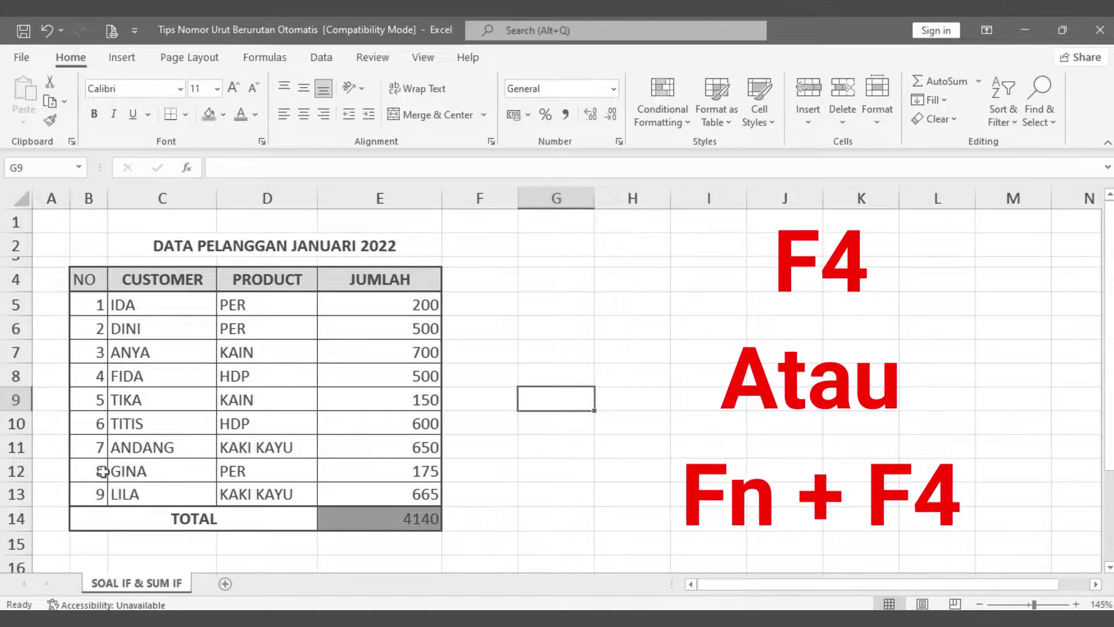
click(87, 306)
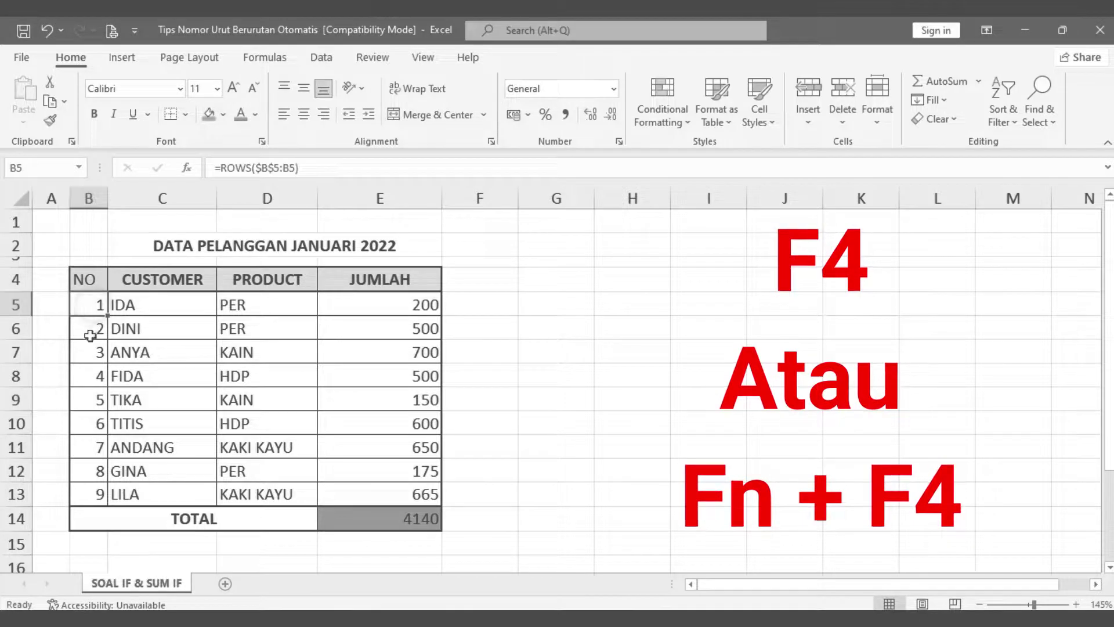
click(92, 494)
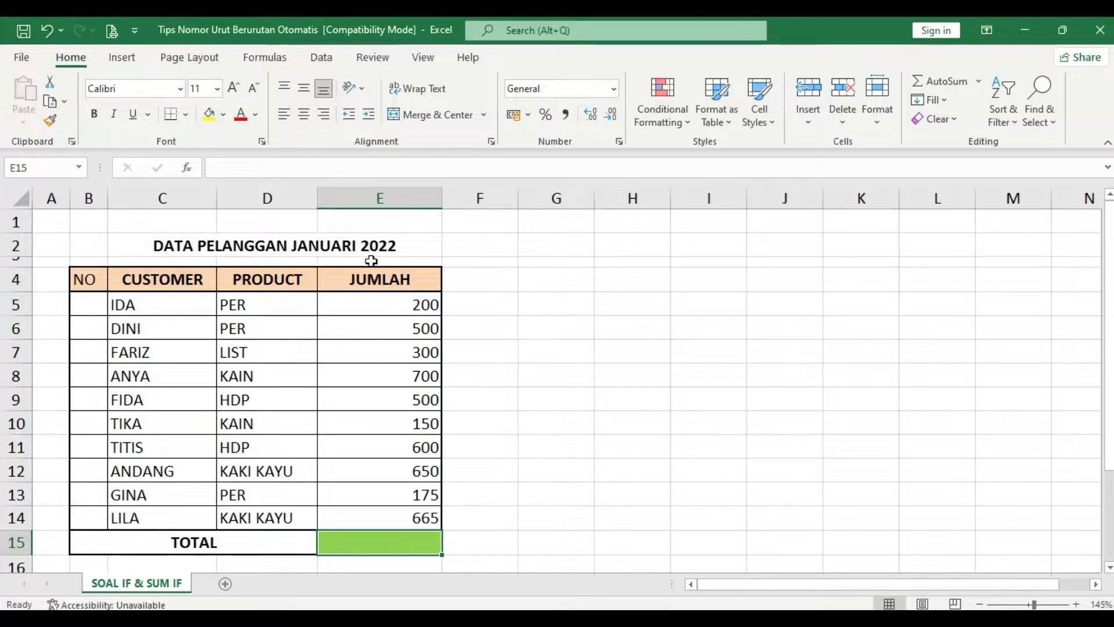
click(574, 328)
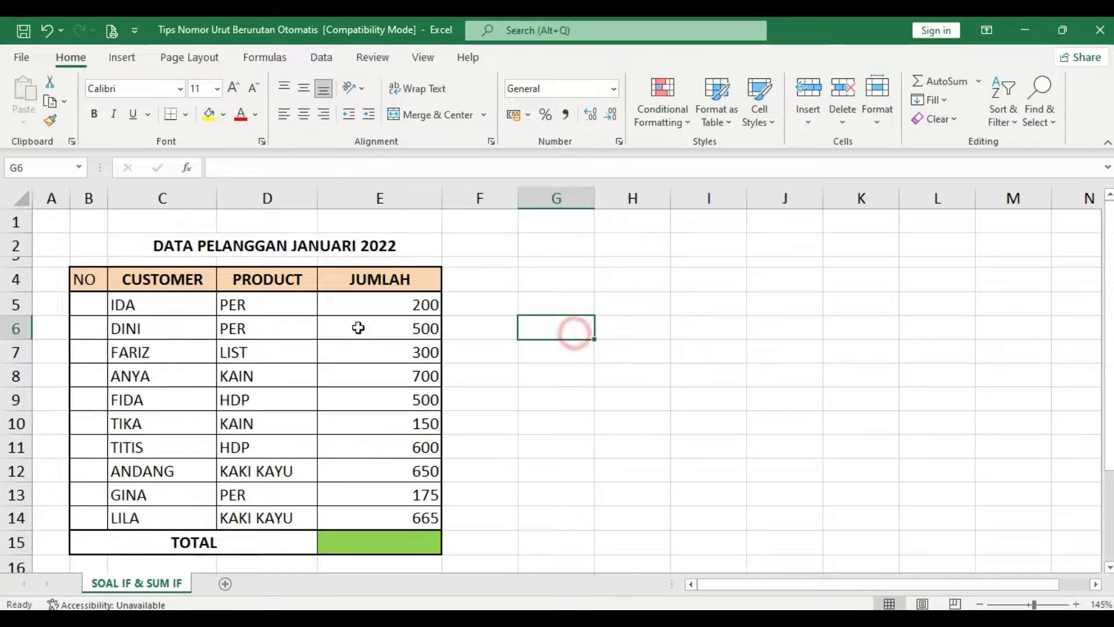
drag(86, 279, 87, 494)
drag(164, 286, 197, 493)
drag(273, 278, 276, 494)
click(373, 268)
drag(373, 268, 380, 516)
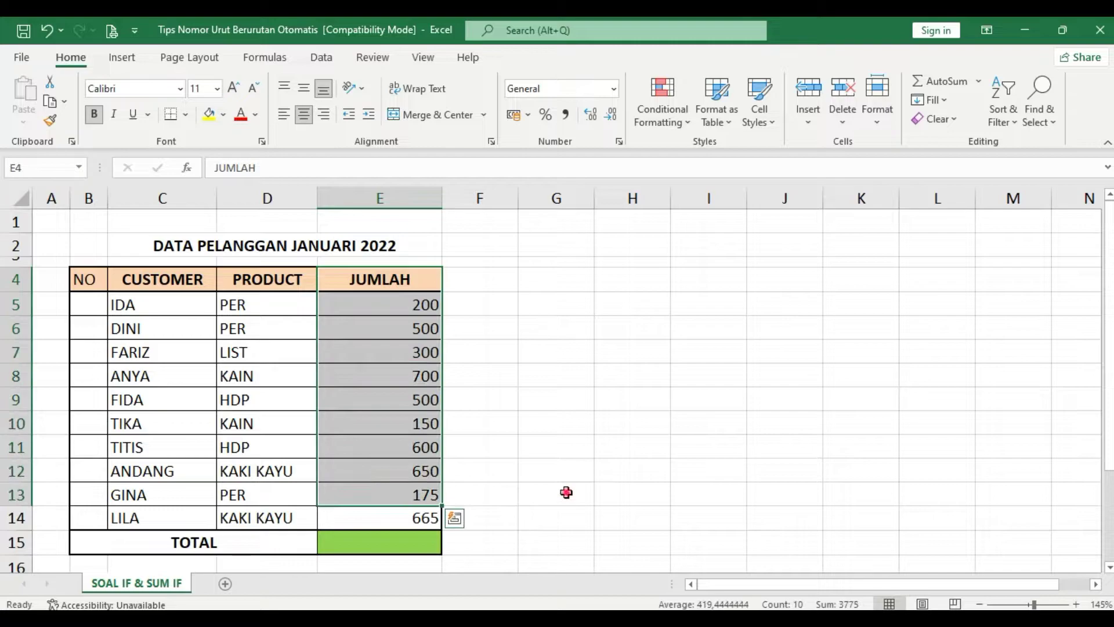
click(567, 493)
Total the JUMLAH column in cell E15 with AutoSum
click(387, 536)
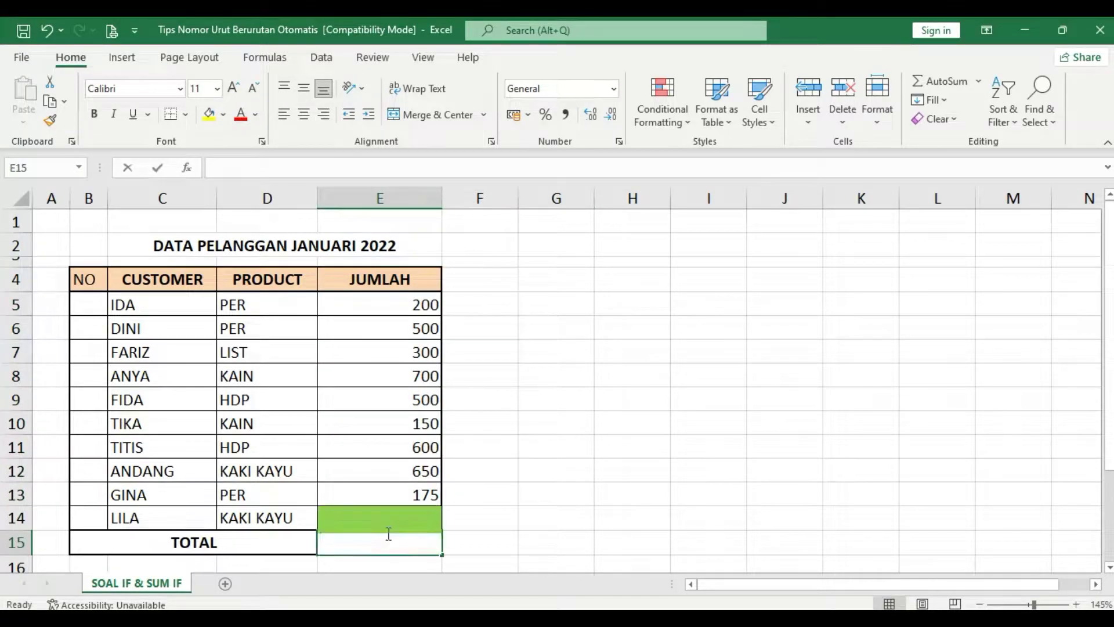
key(alt+equal)
key(Return)
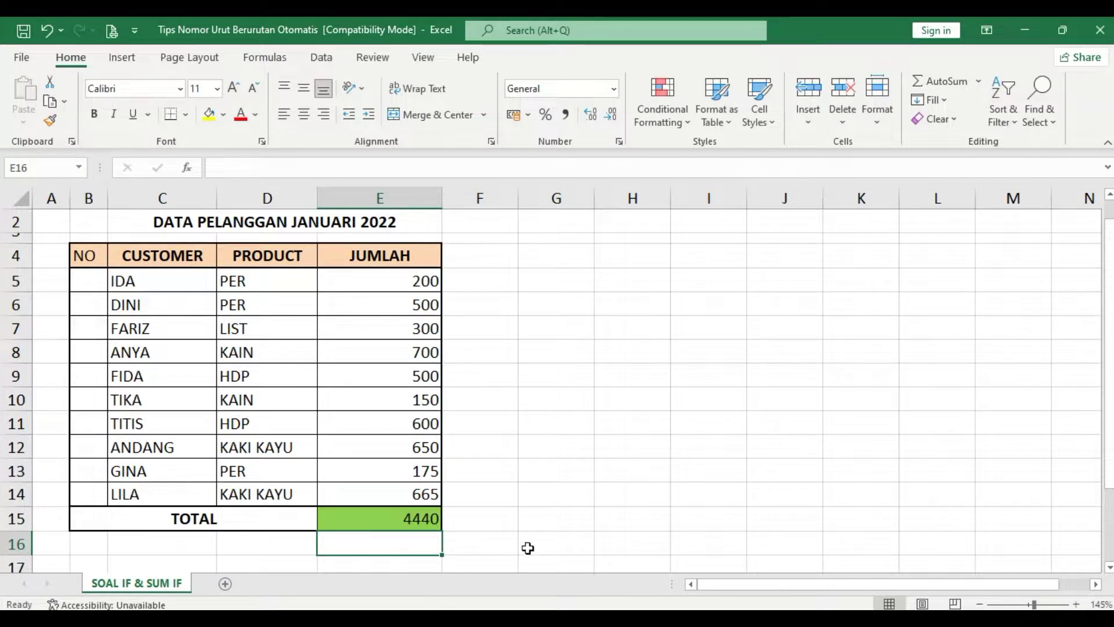
click(709, 429)
scroll(676, 438, up, 1)
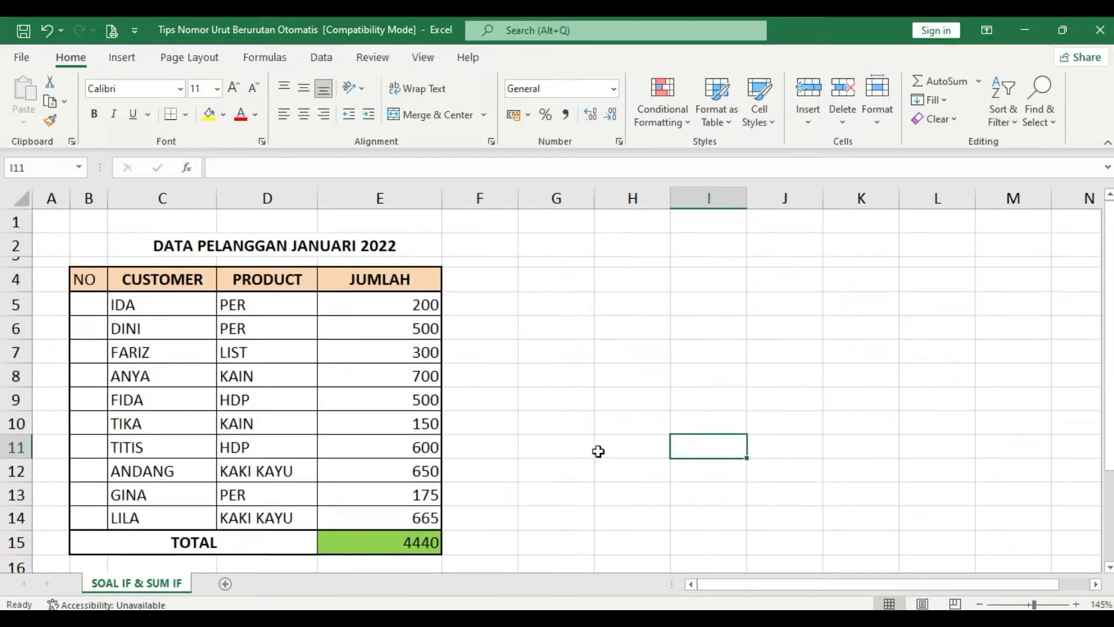
drag(82, 299, 86, 509)
click(92, 465)
click(86, 301)
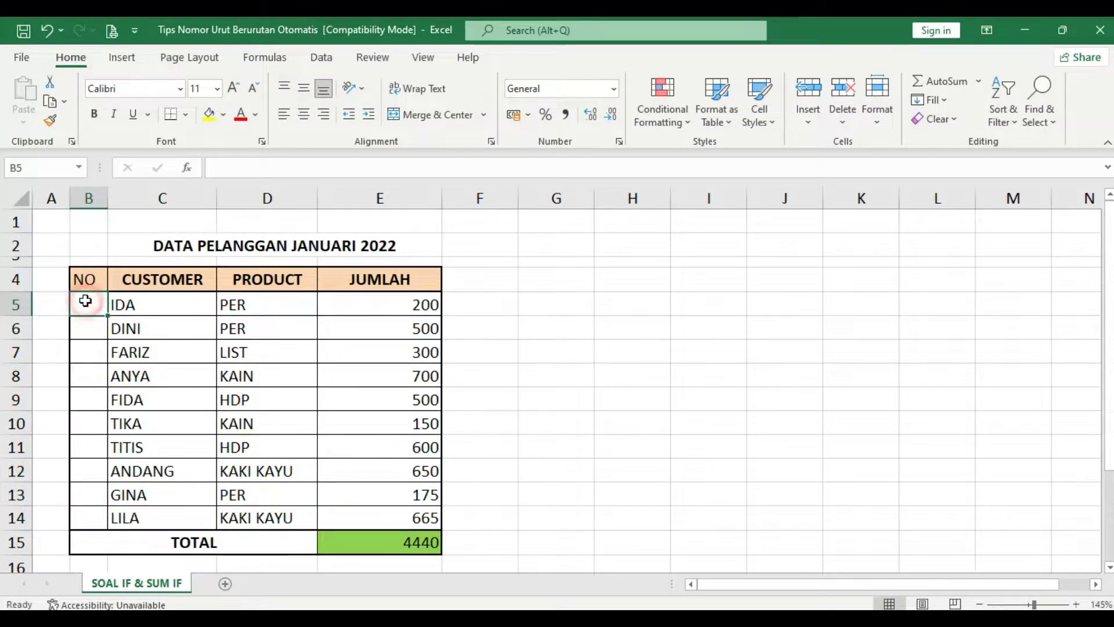
click(85, 331)
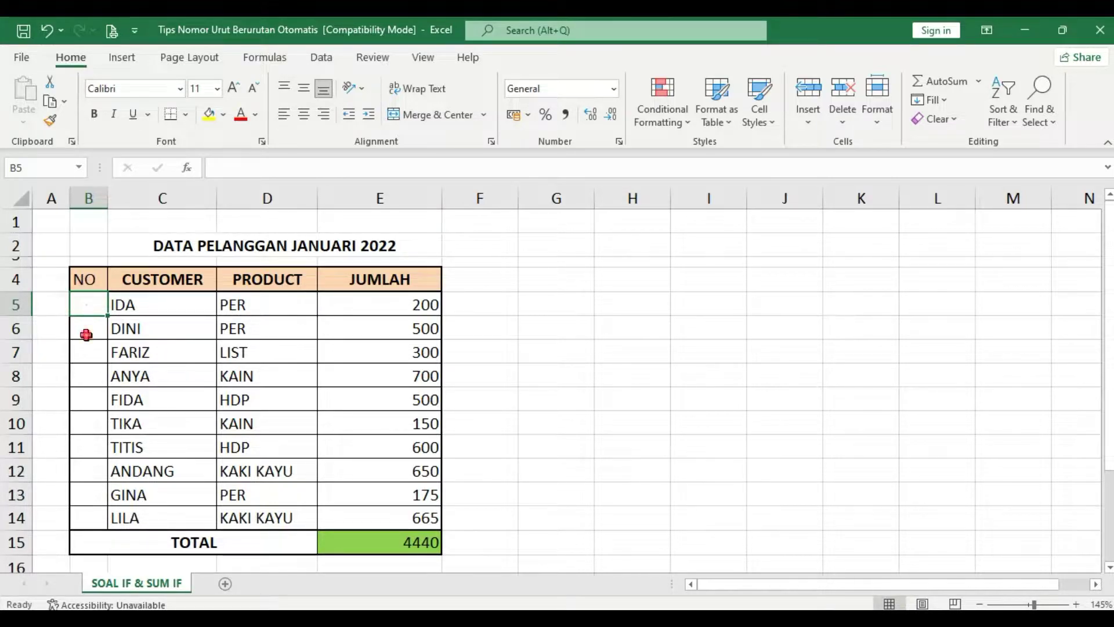
click(85, 366)
drag(85, 300, 80, 513)
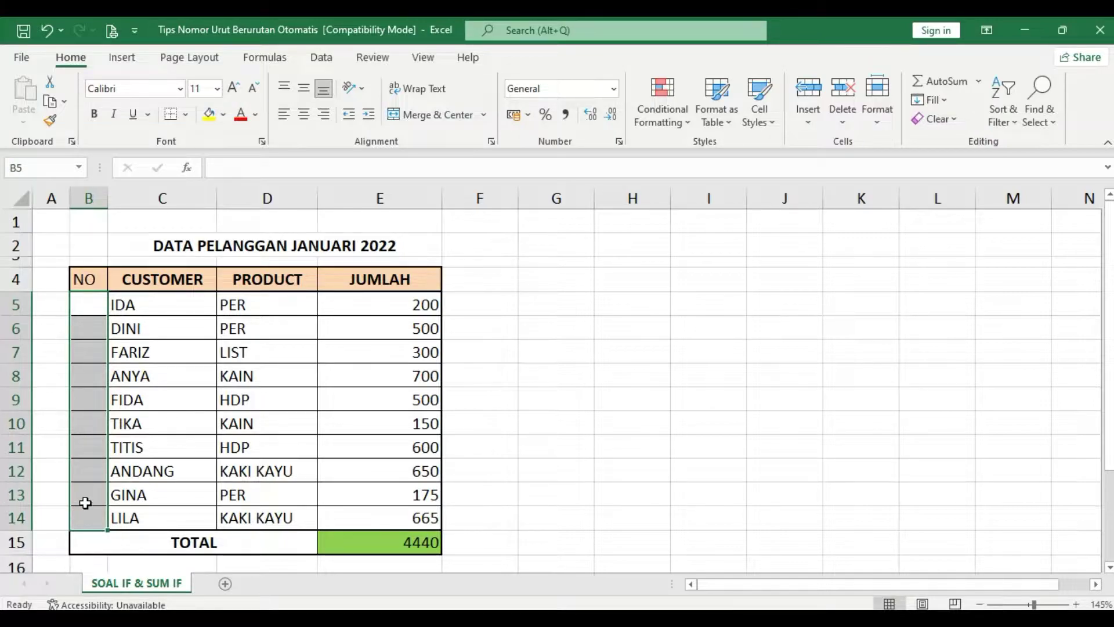
click(644, 378)
Enter 1 in cell B5 and the formula =B5+1 in cell B6 of the NO column
click(97, 318)
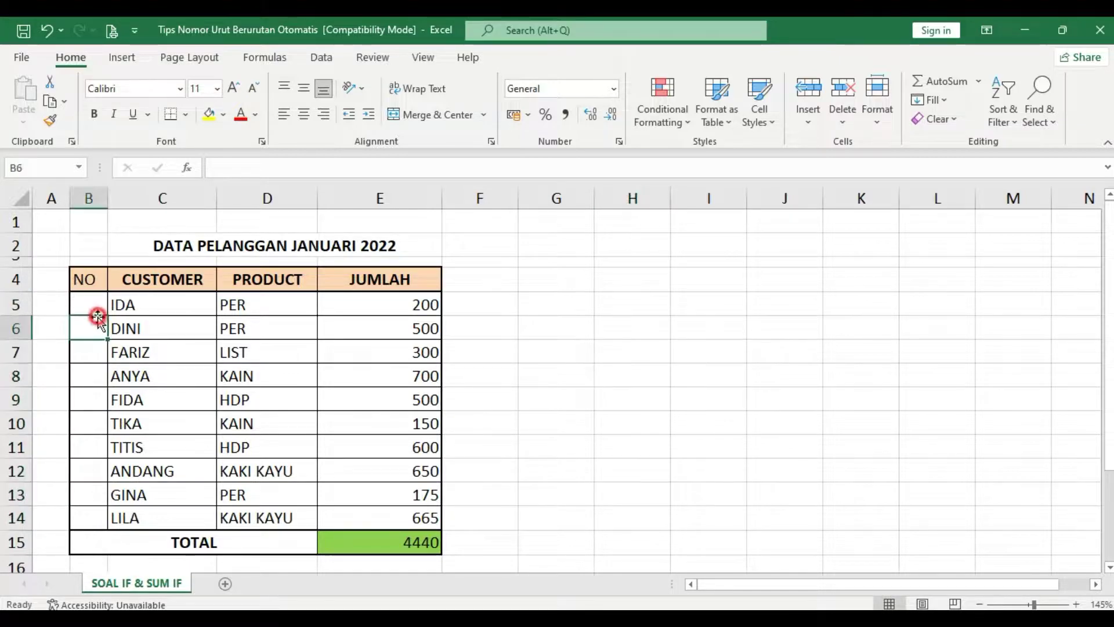
click(93, 303)
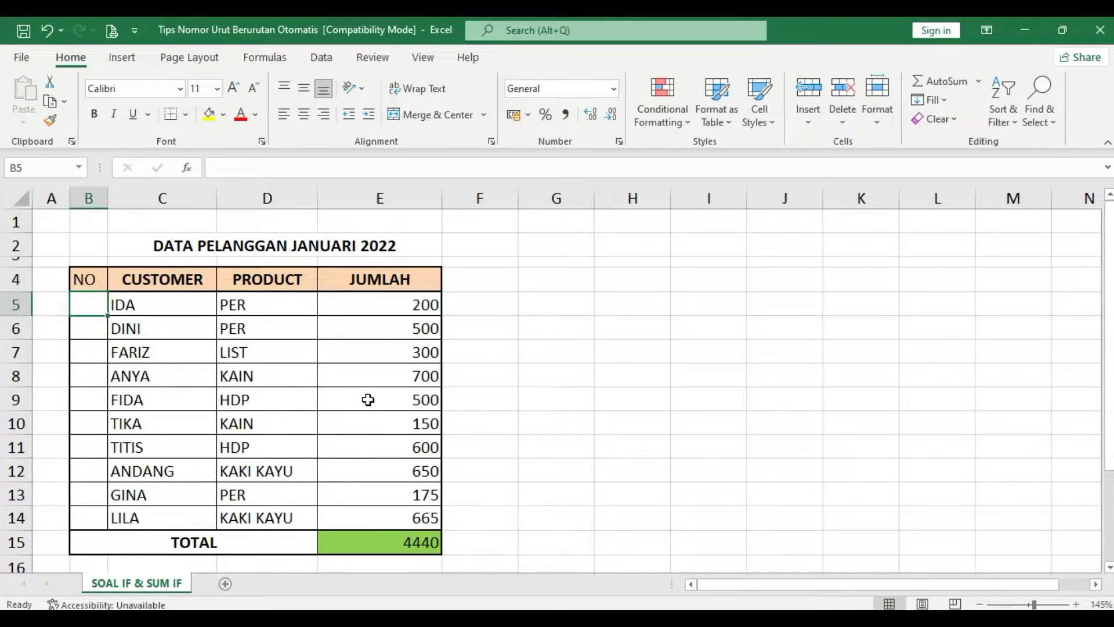
text(1)
key(Return)
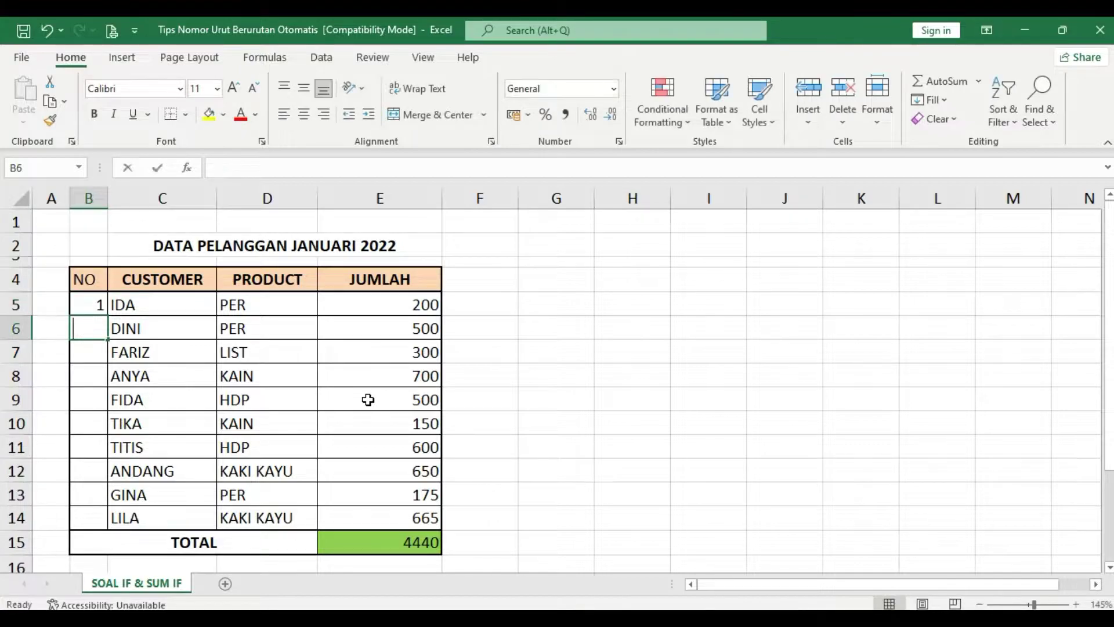
text(=)
key(Up)
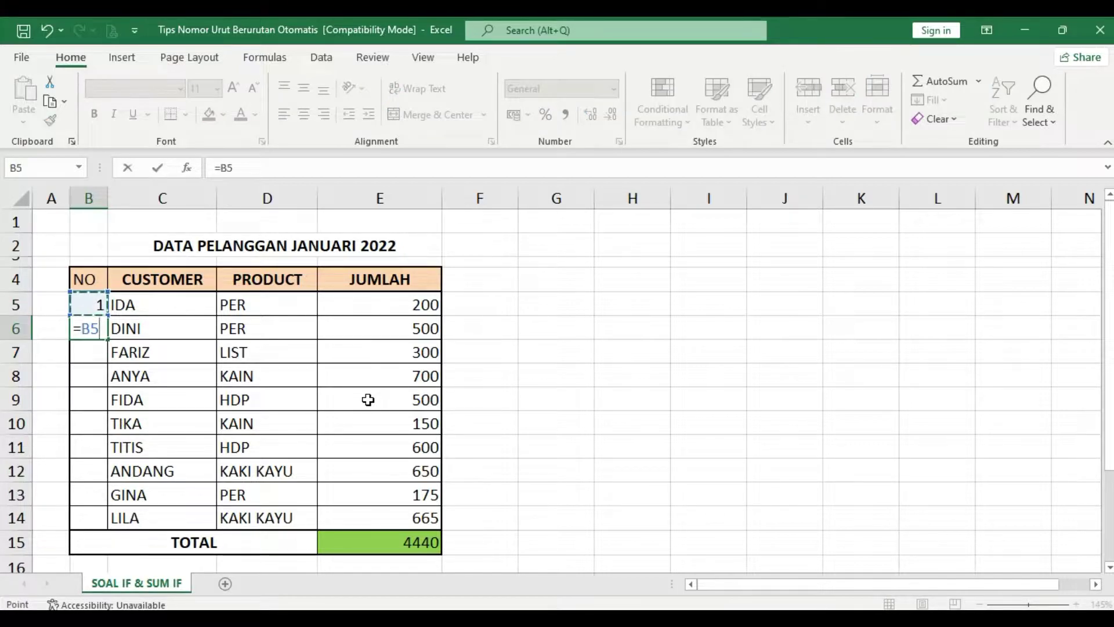
text(+1)
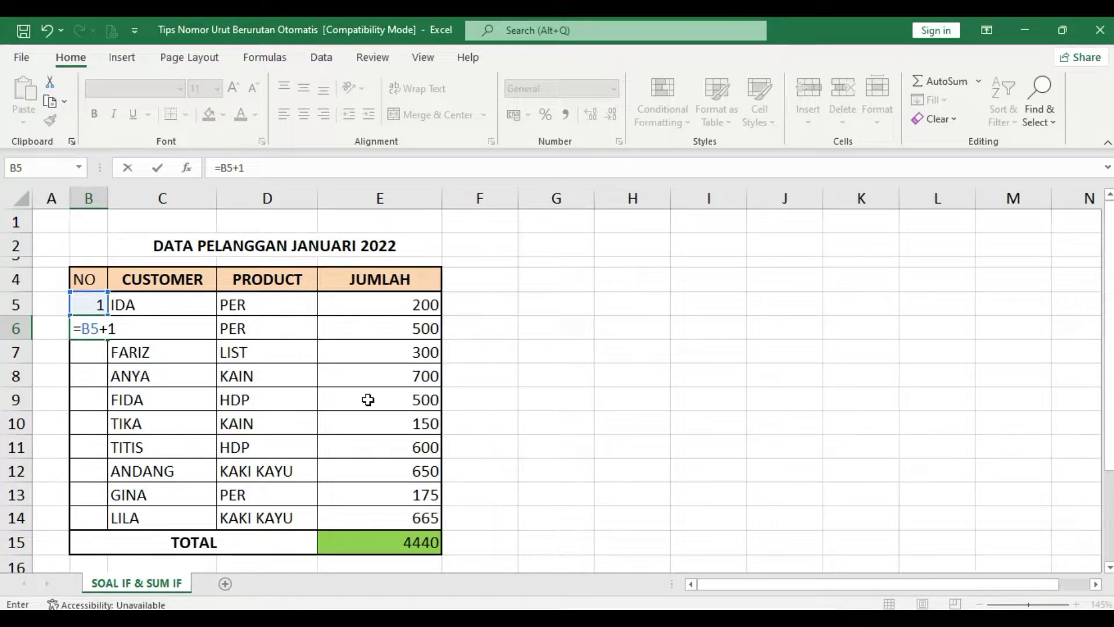
key(Return)
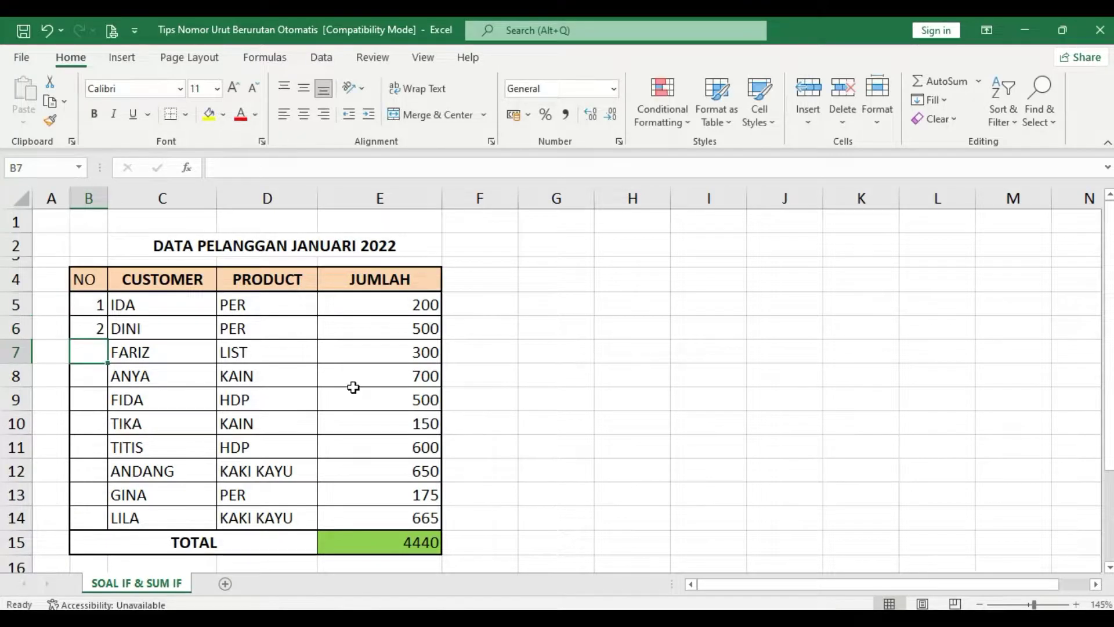
Fill the B6 numbering formula down the NO column to cell B14
click(96, 328)
drag(107, 339, 101, 524)
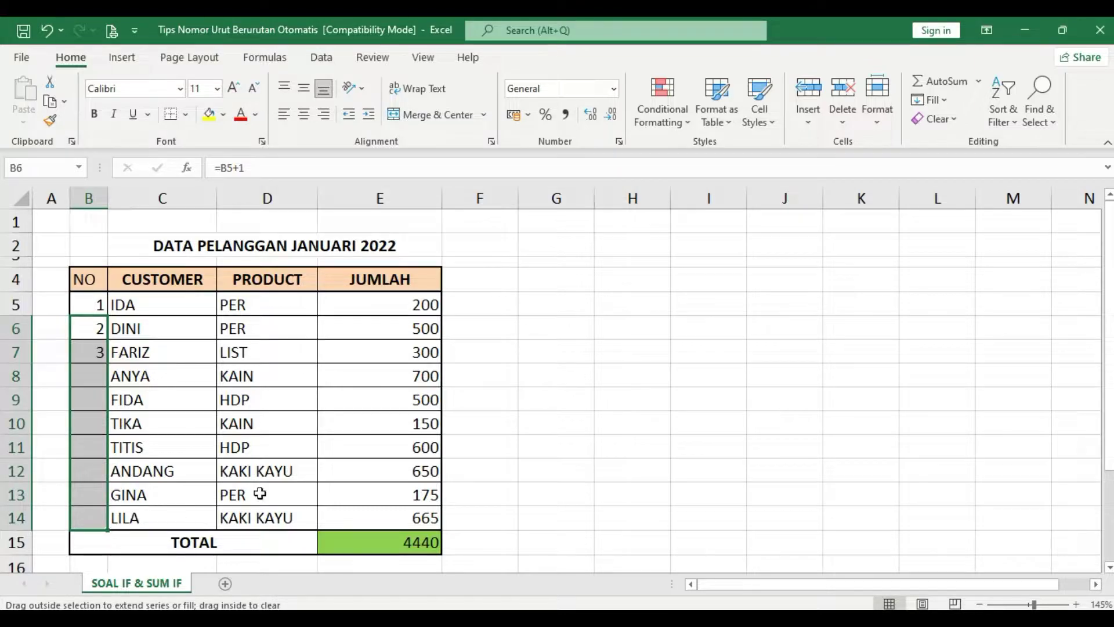
click(725, 444)
click(94, 423)
click(99, 522)
click(99, 541)
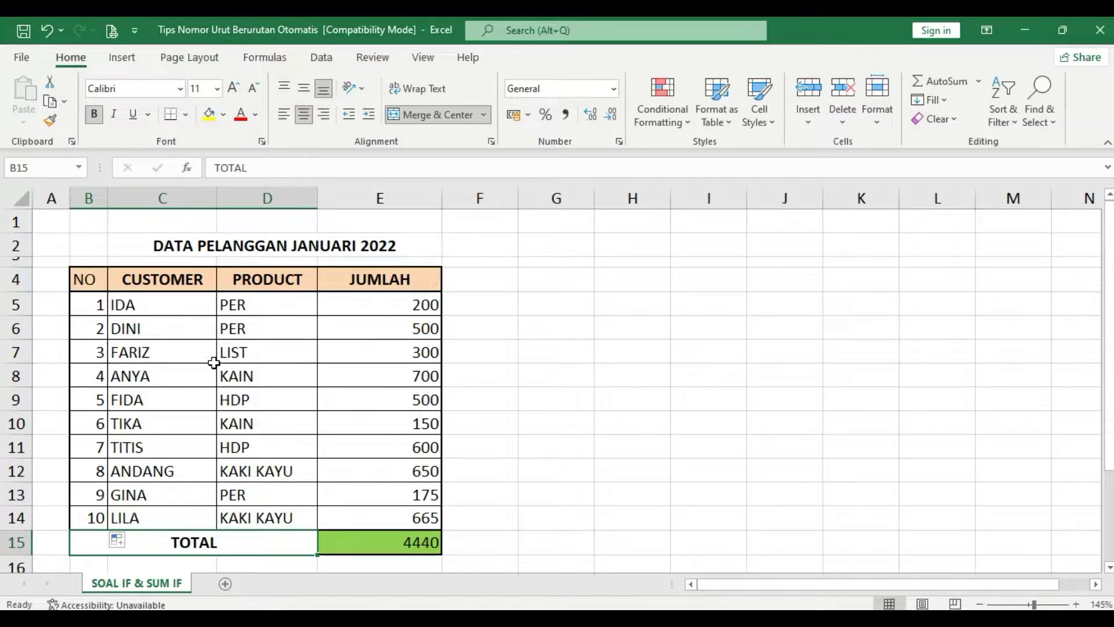
Delete the whole of sheet row 7, the third customer record, to test the formula-based numbering
click(17, 377)
click(440, 376)
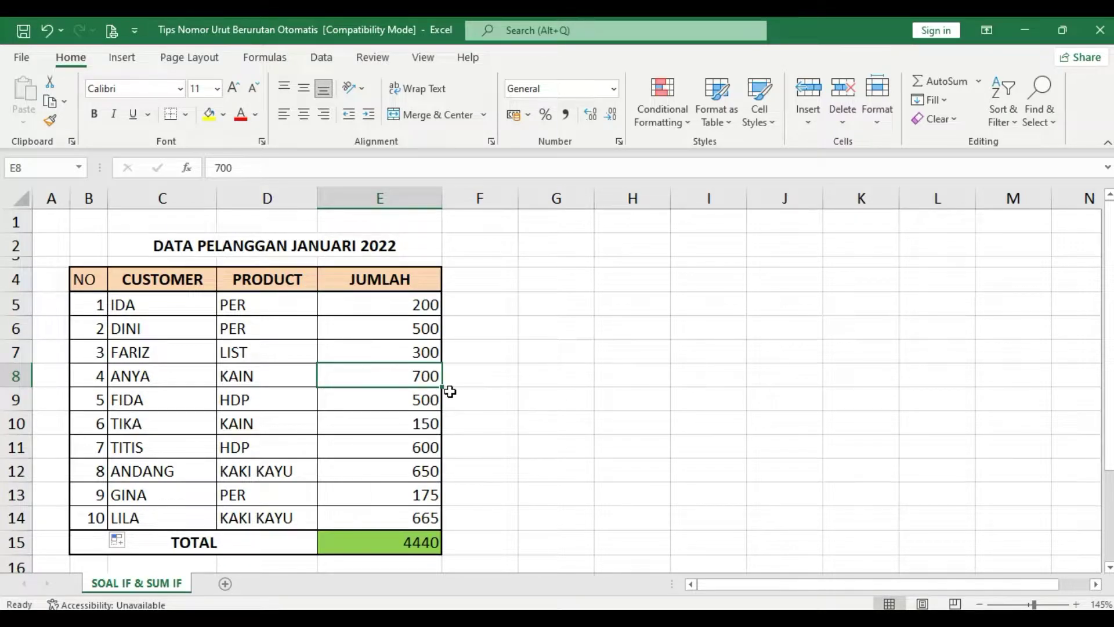
click(95, 353)
click(183, 353)
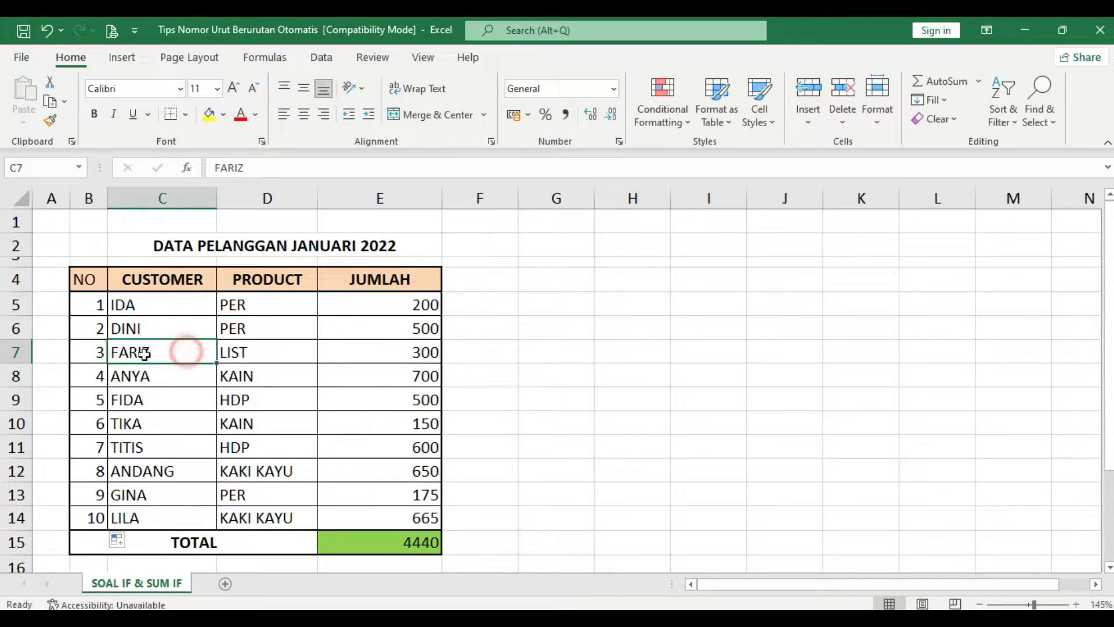
click(16, 352)
right_click(16, 352)
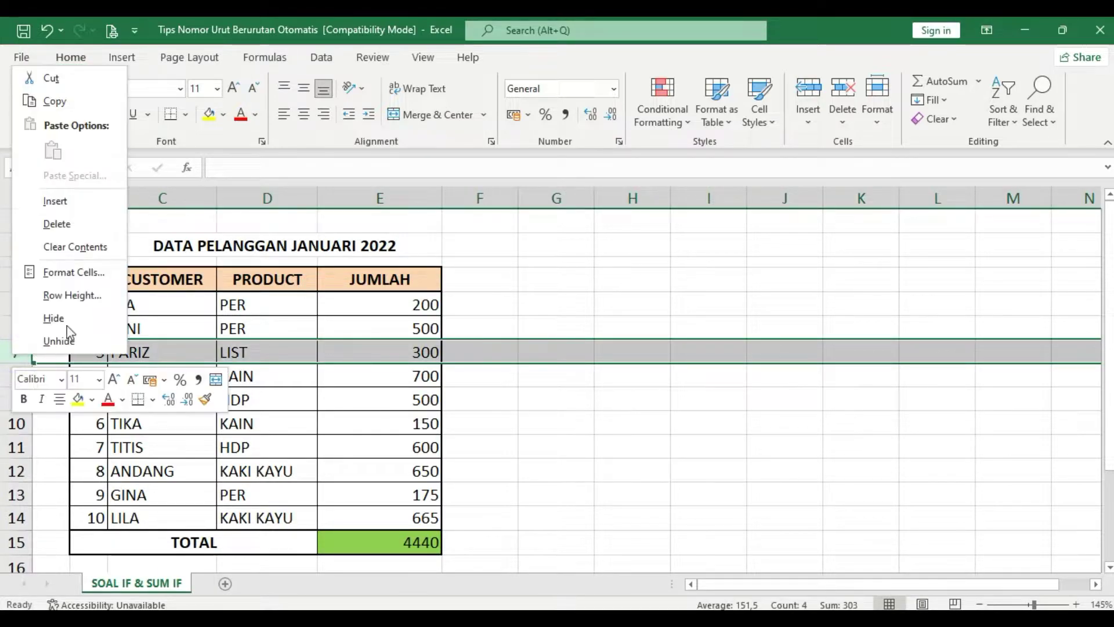
click(51, 224)
click(704, 442)
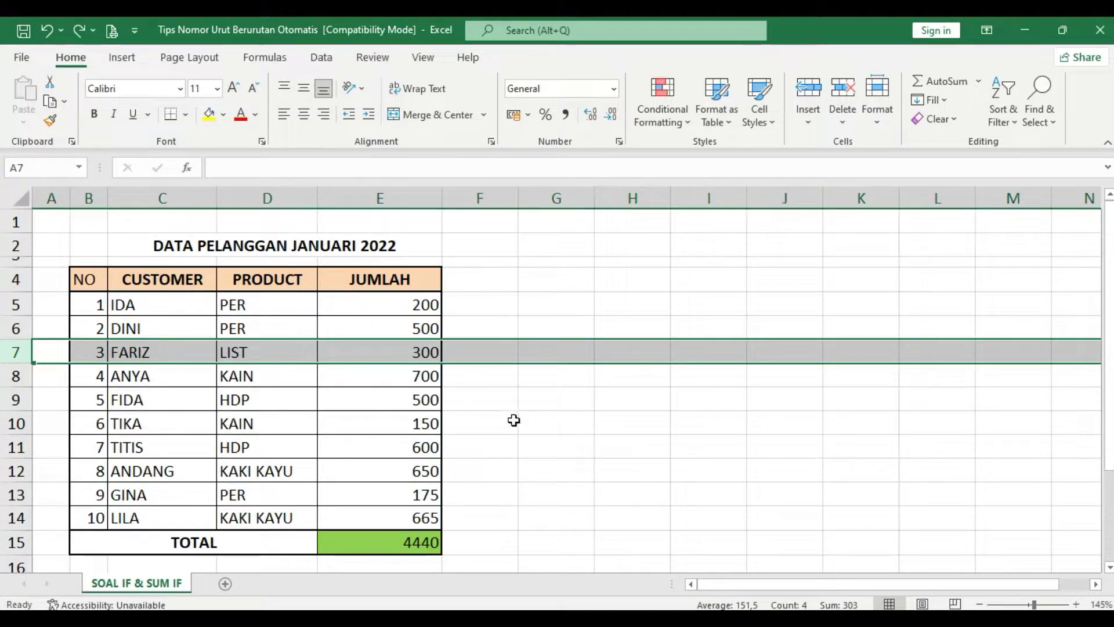
Clear the sequence numbers from the NO column, cells B5 to B14
click(621, 443)
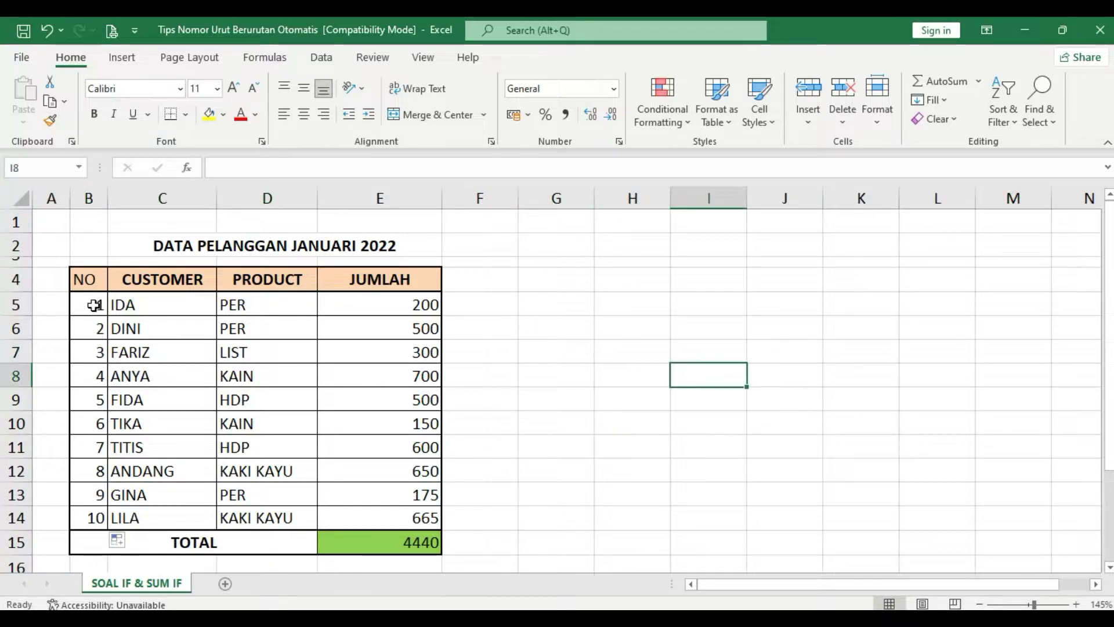
drag(94, 306, 96, 503)
key(Delete)
click(771, 395)
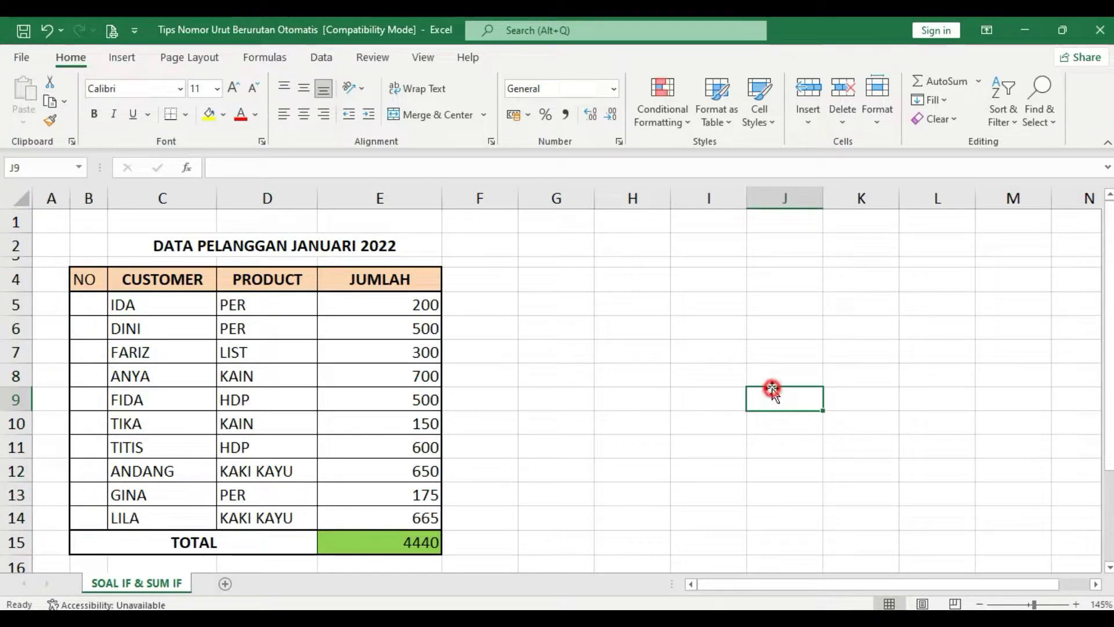
Enter the starting numbers 1 in cell B5 and 2 in cell B6 of the NO column
click(100, 306)
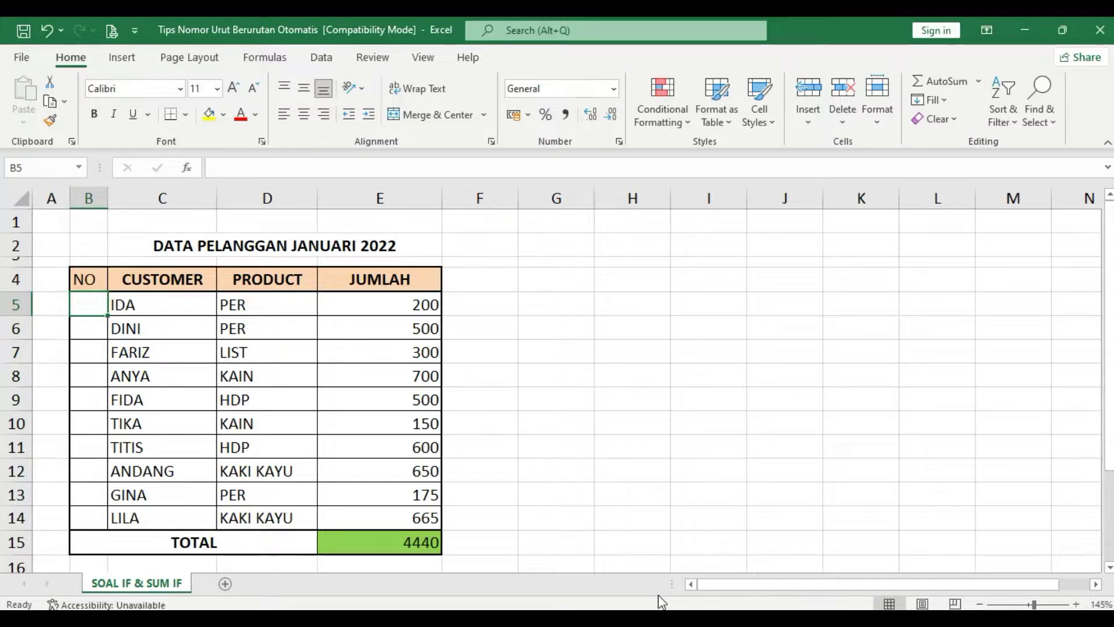
text(1)
key(Return)
text(2)
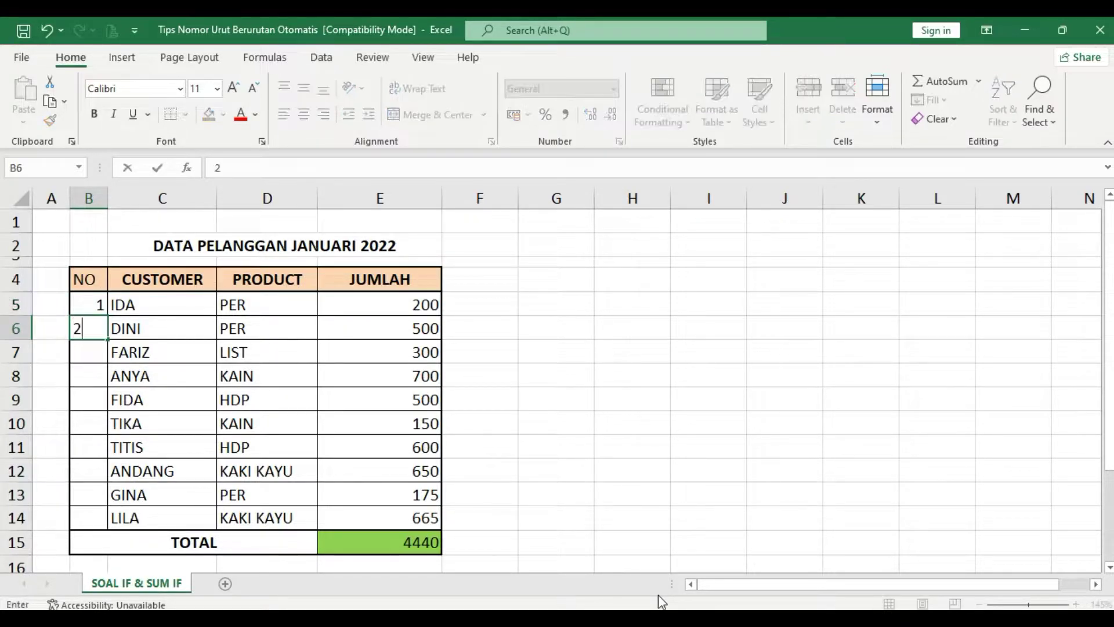
key(Tab)
Extend the number series from B5:B6 down the NO column to cell B14
key(Down)
key(Left)
key(Up)
key(Up)
key(shift+Down)
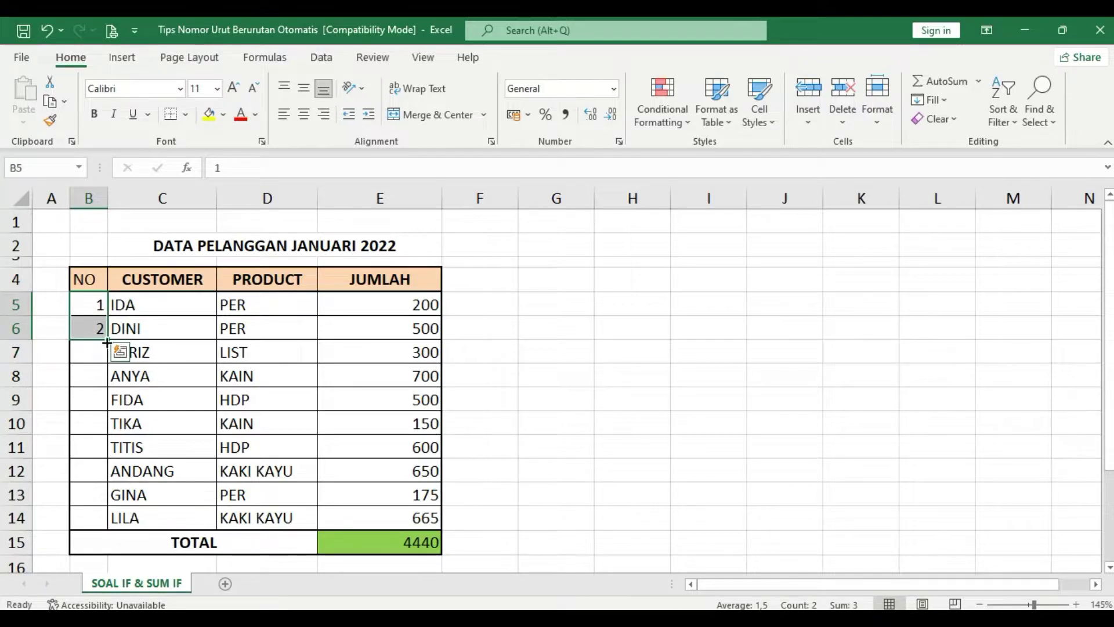
drag(106, 342, 94, 522)
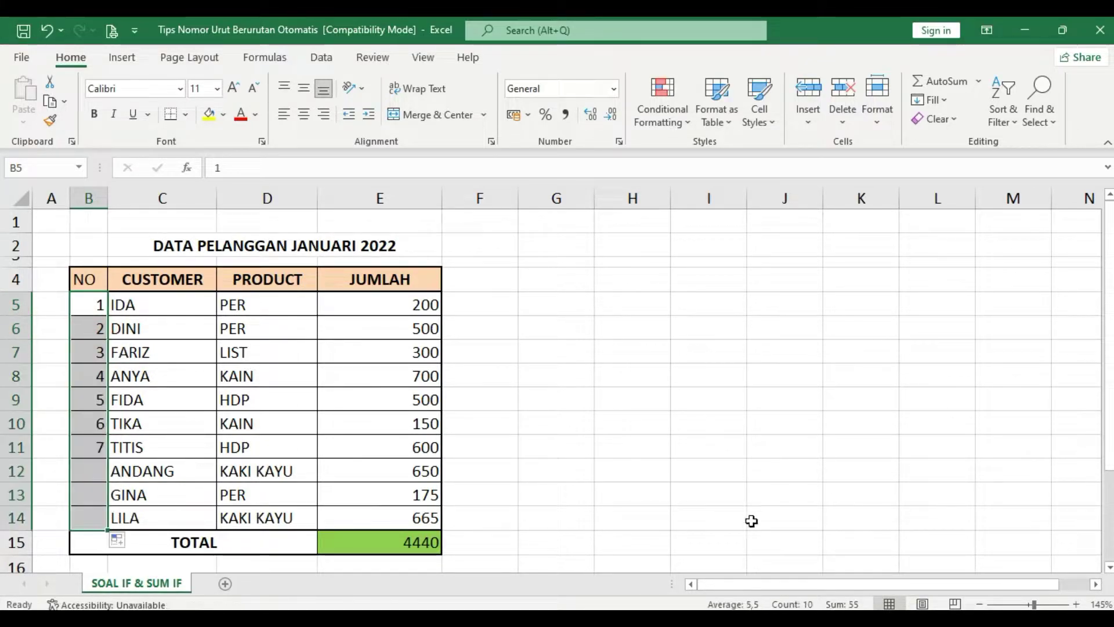
click(776, 516)
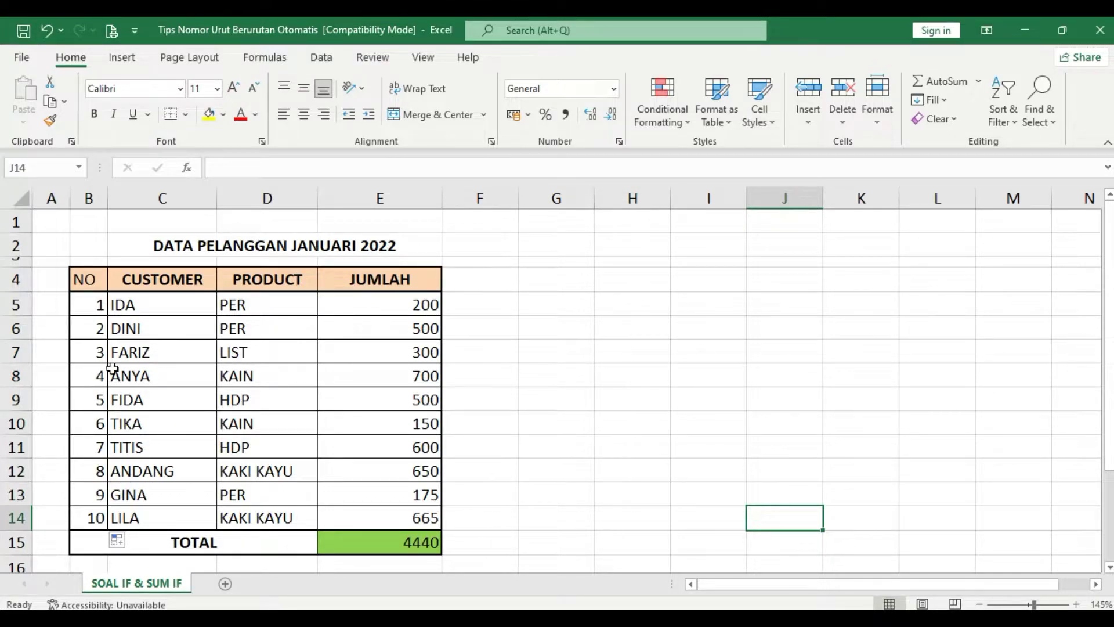
Delete the whole of sheet row 7, the third customer record, and check the numbering around the removed row
click(140, 352)
click(87, 351)
click(137, 352)
click(8, 352)
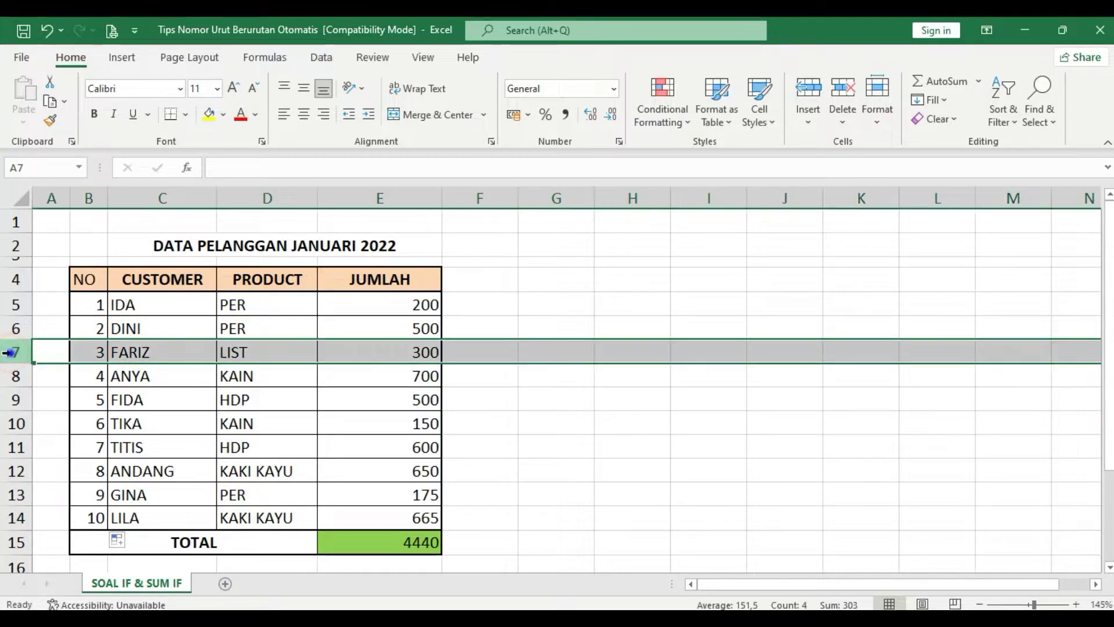
right_click(11, 352)
click(69, 224)
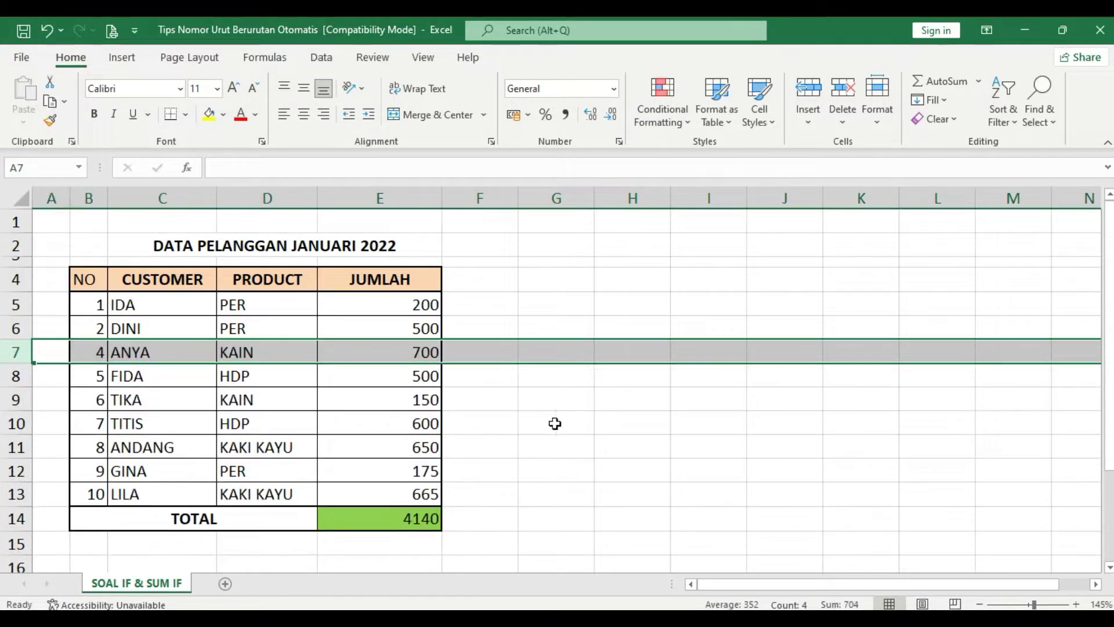
click(630, 467)
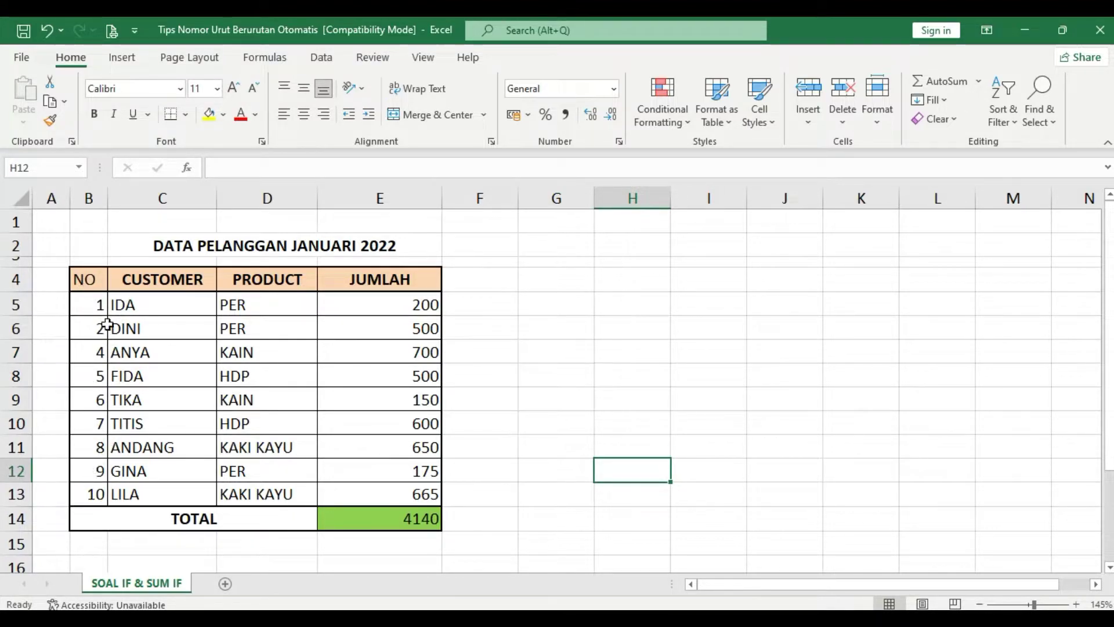
click(90, 327)
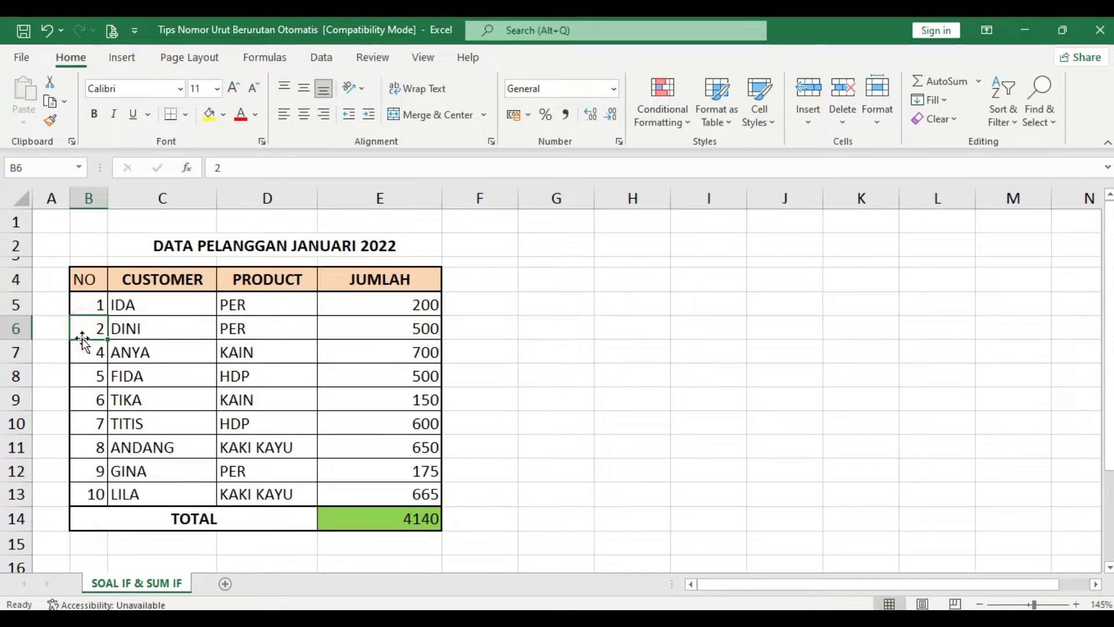
click(81, 355)
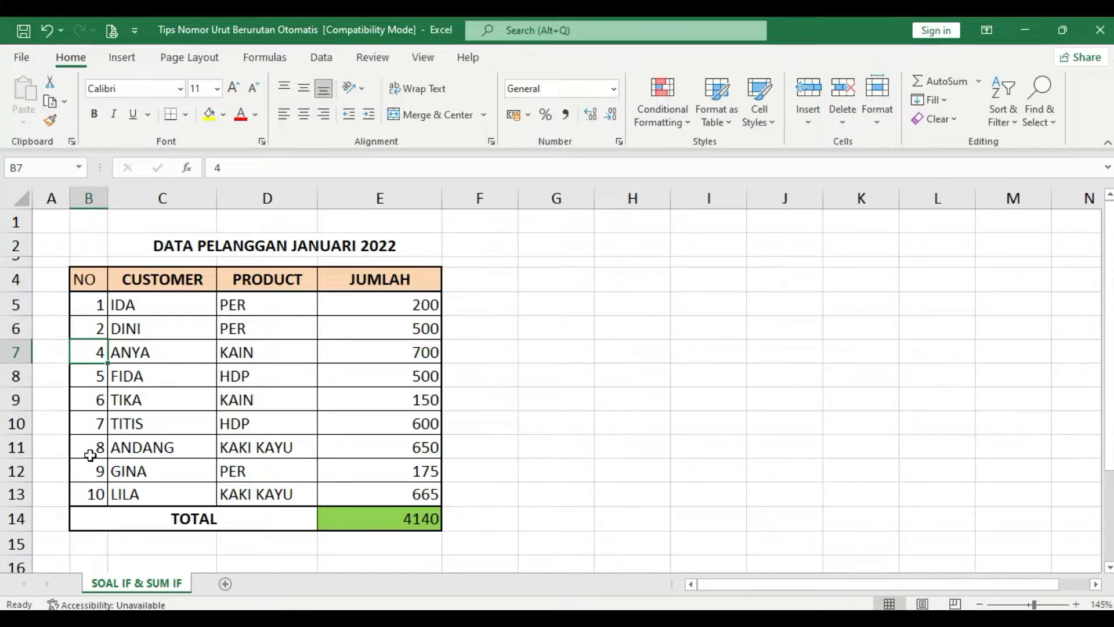
Restore the deleted third customer row and clear the sequence numbers from cells B5 to B14
click(505, 382)
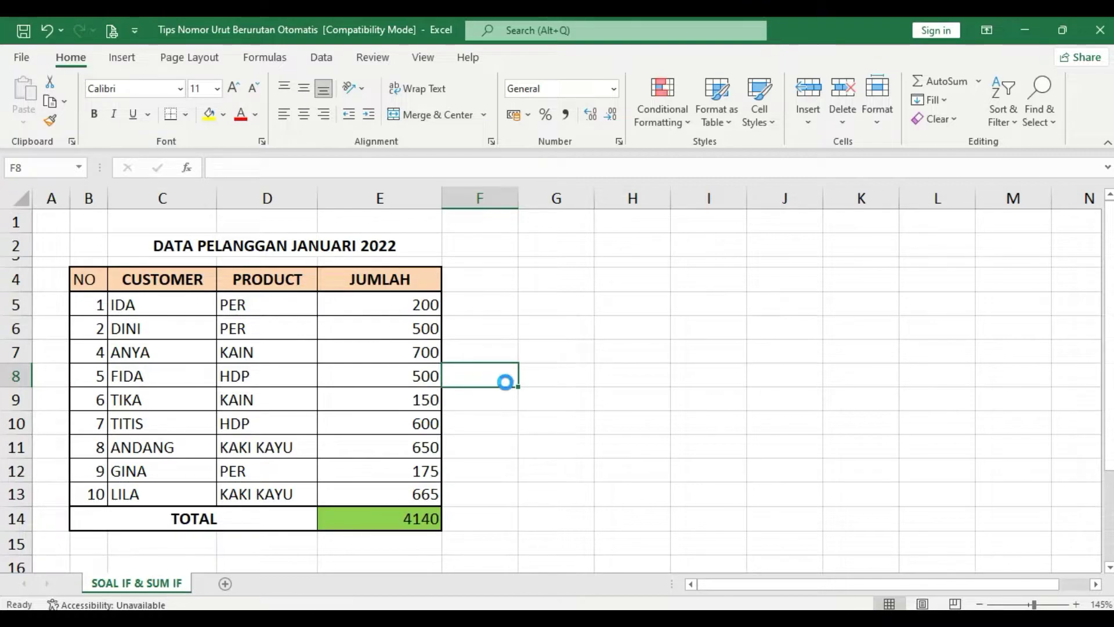
key(ctrl+z)
drag(91, 302, 74, 507)
key(Delete)
click(771, 395)
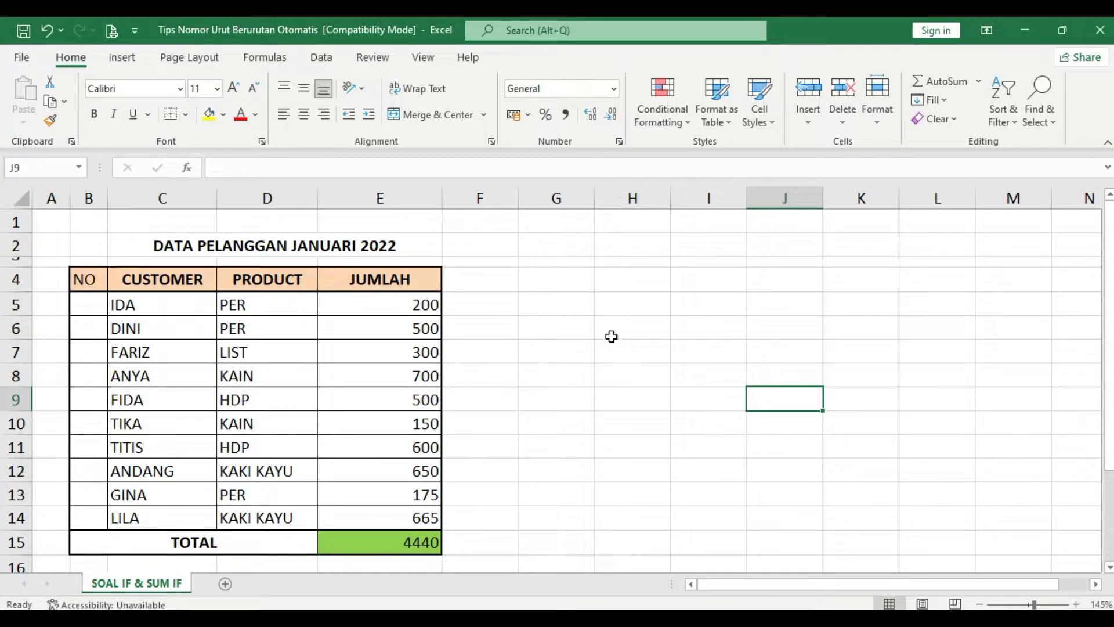
scroll(828, 385, up, 1)
scroll(829, 387, up, 1)
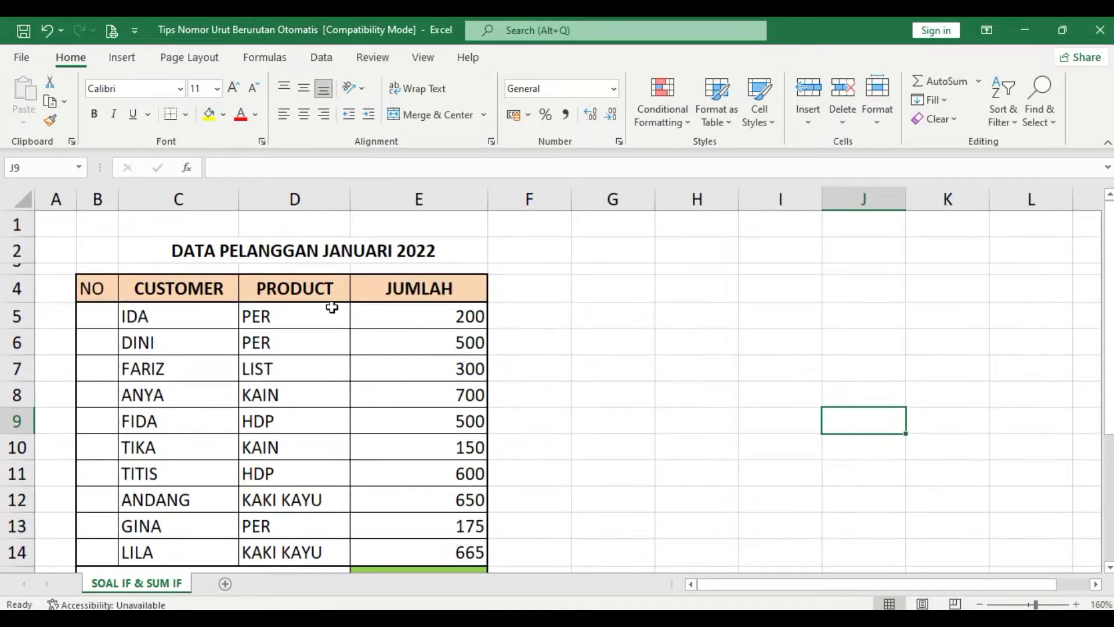
click(96, 315)
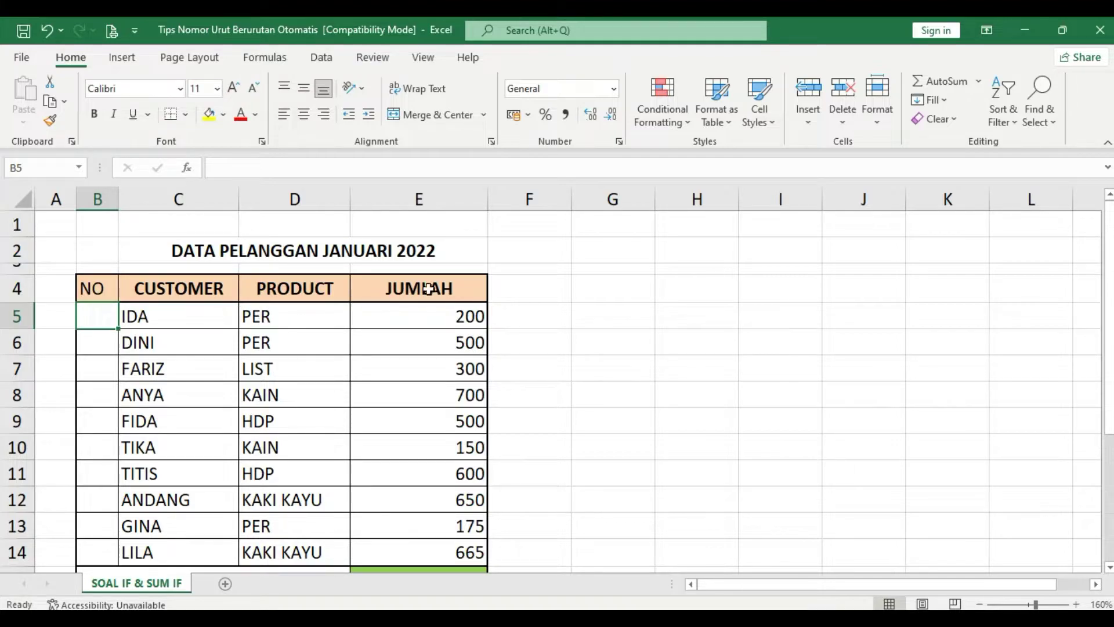
click(526, 291)
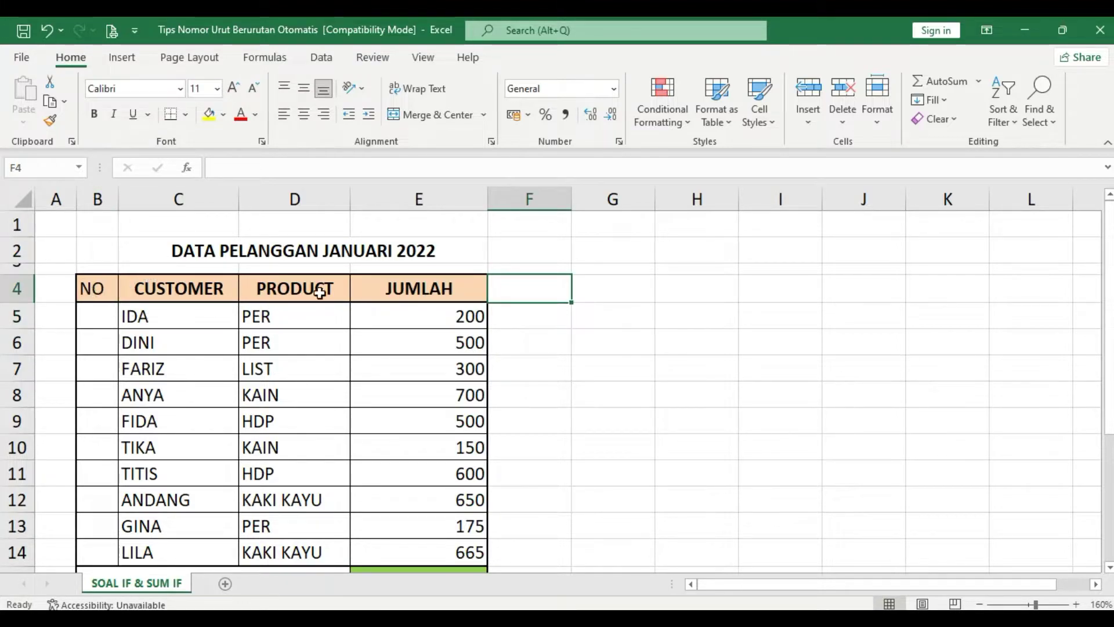
click(526, 199)
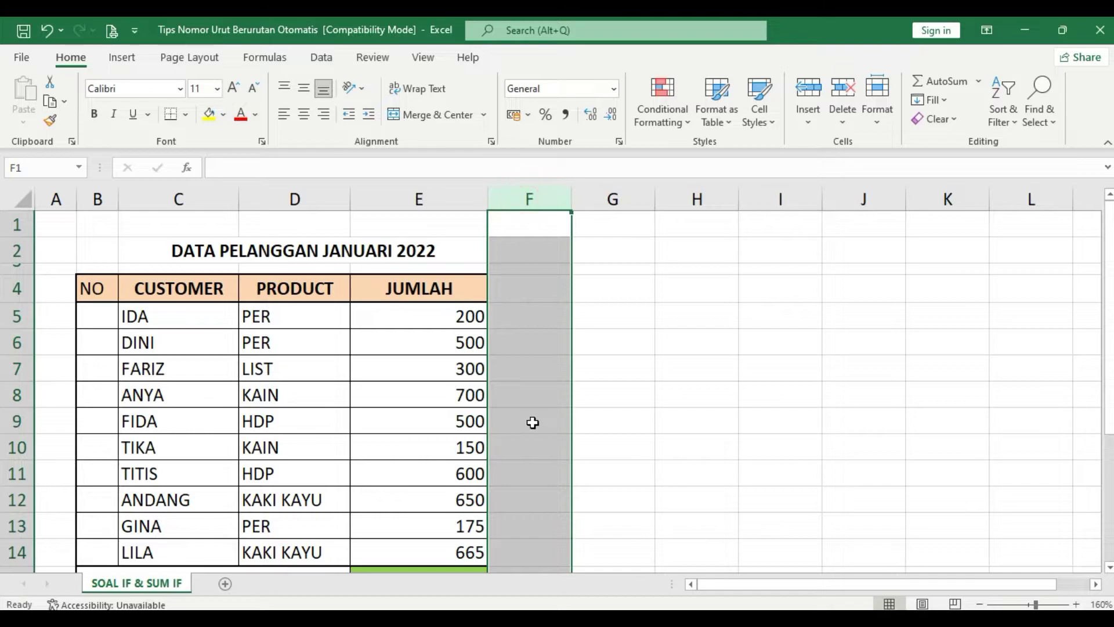
click(548, 369)
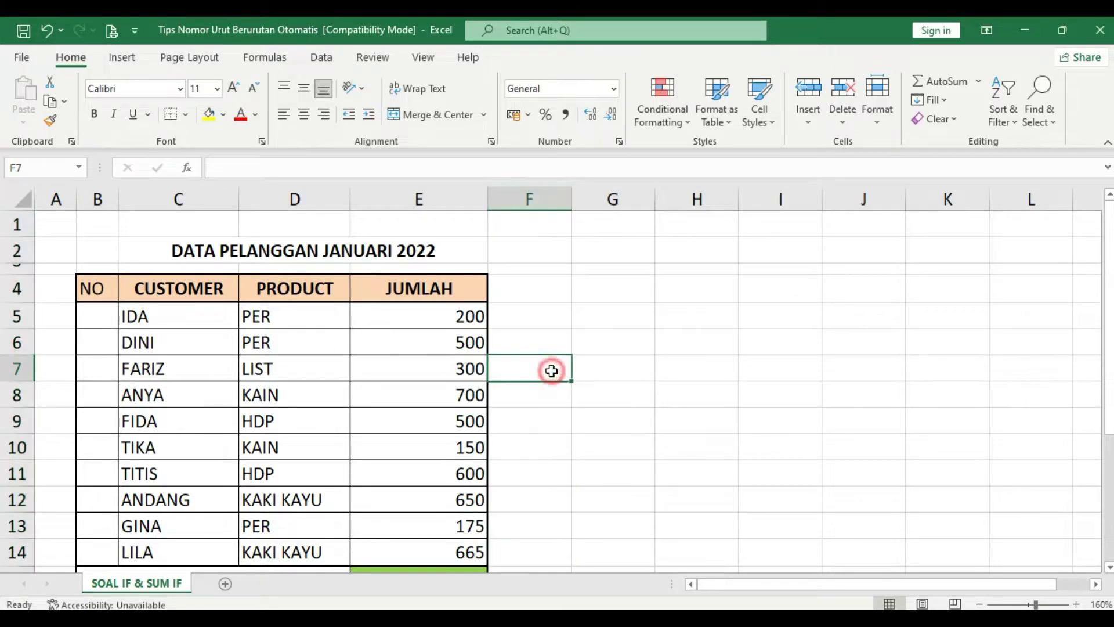
click(96, 314)
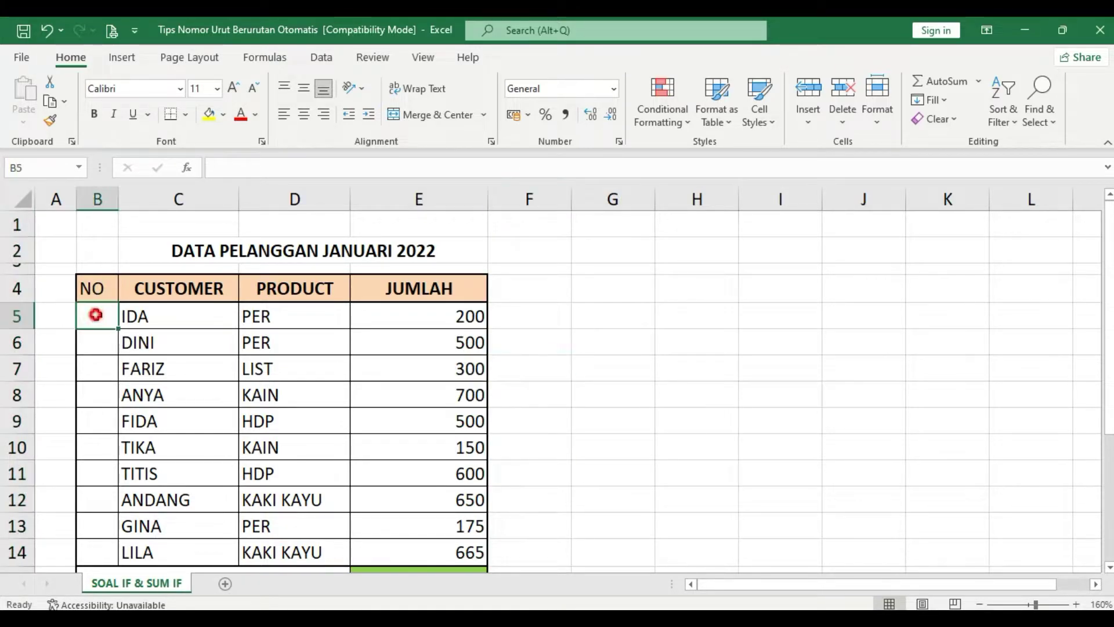
click(94, 199)
click(95, 316)
click(17, 316)
click(90, 319)
click(789, 345)
Write the formula =ROWS(B5:B5) in cell B5, the first cell of the NO column
double_click(97, 316)
text(=rows)
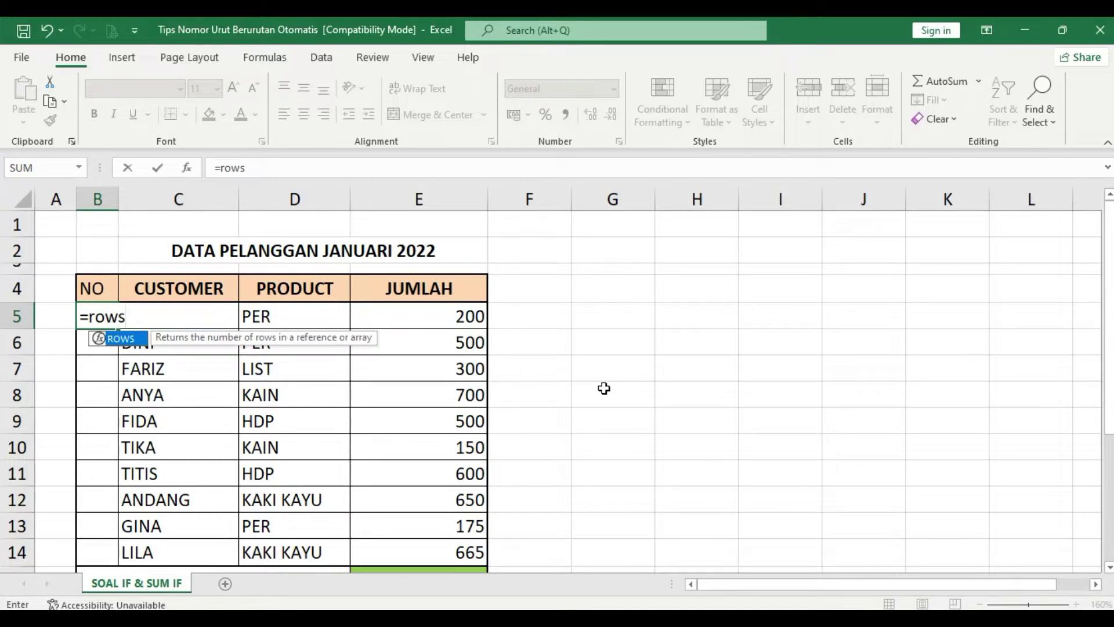
key(Tab)
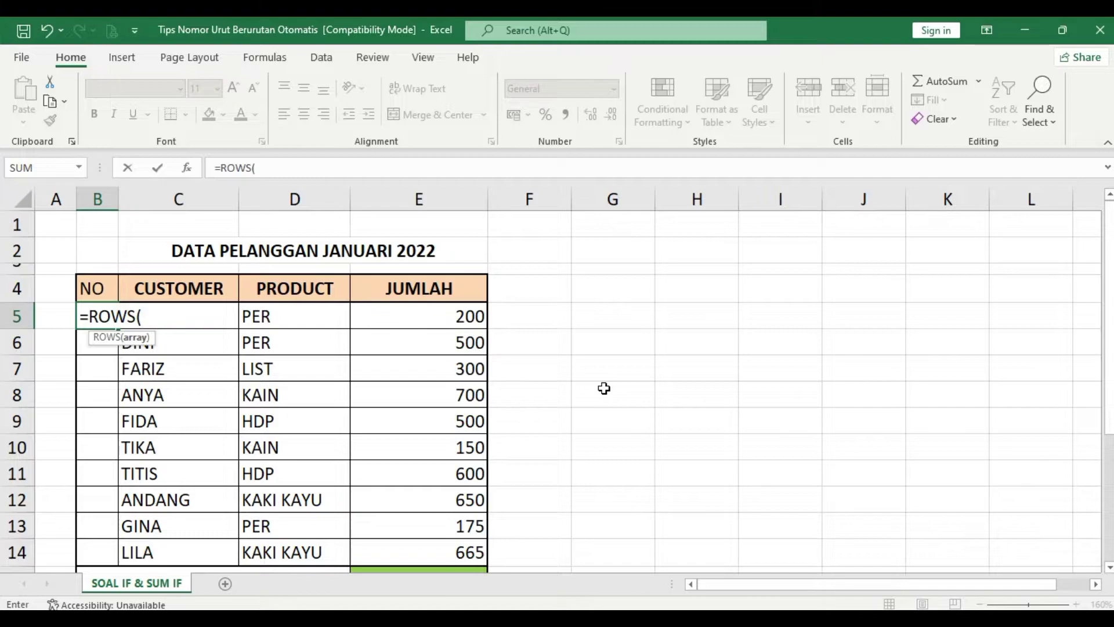
text(B5:B5)
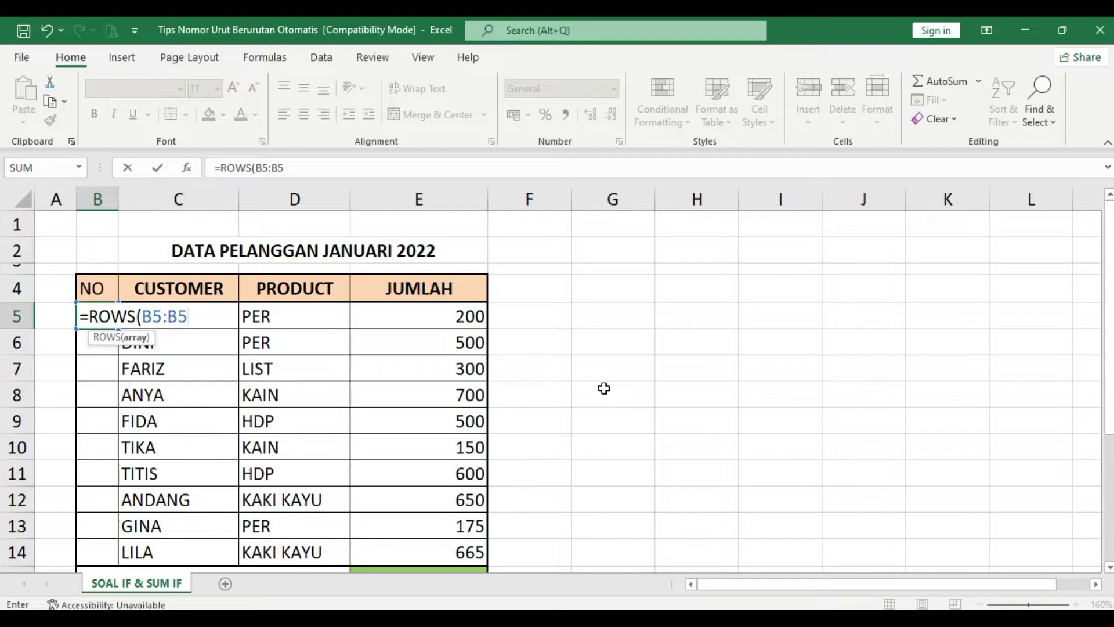
text())
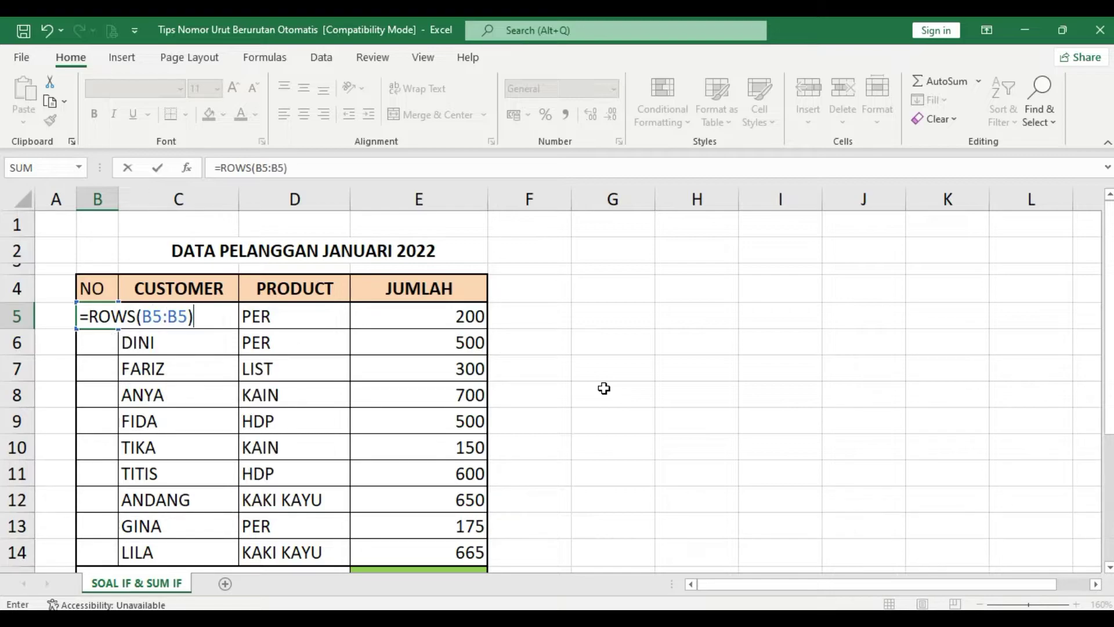
Try locking the first B5 reference of the ROWS formula as $B$5, and strip both dollar signs from it again
click(151, 314)
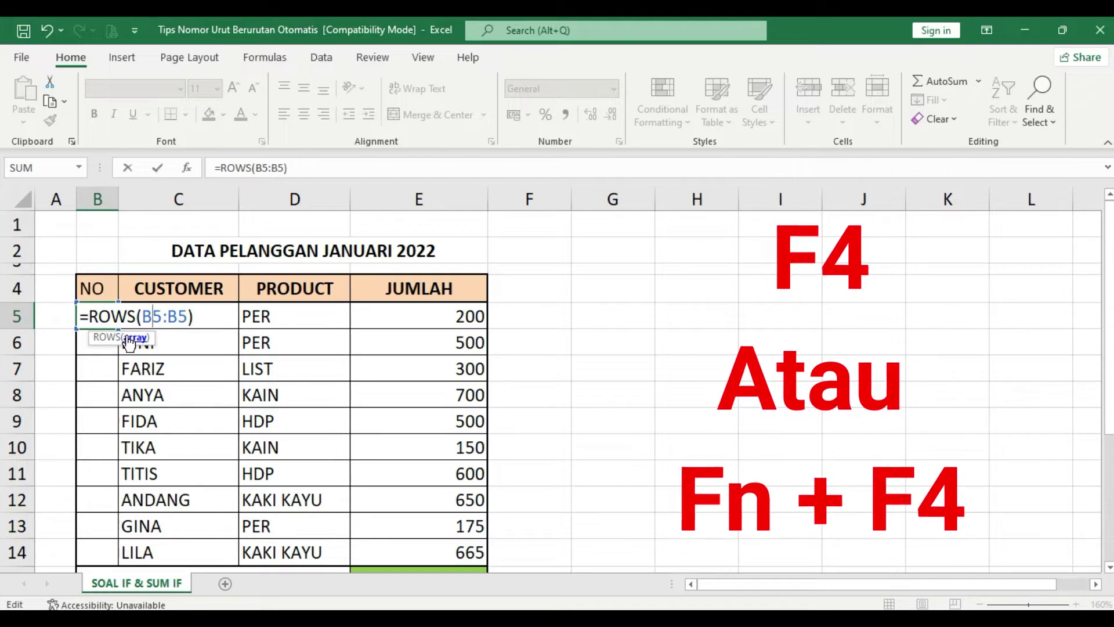
key(F4)
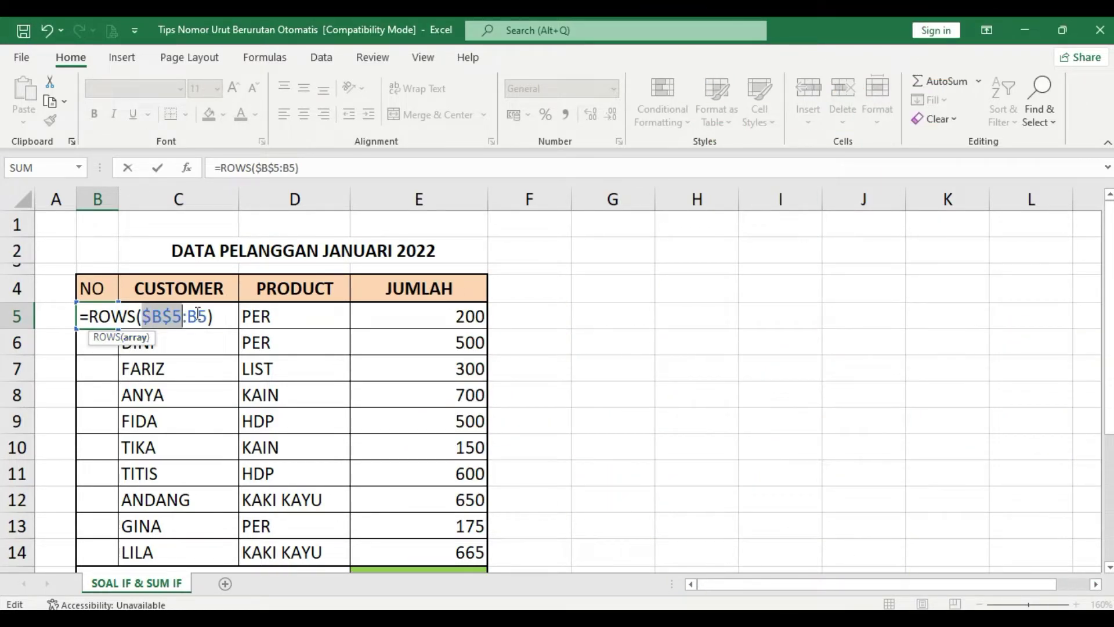
click(150, 317)
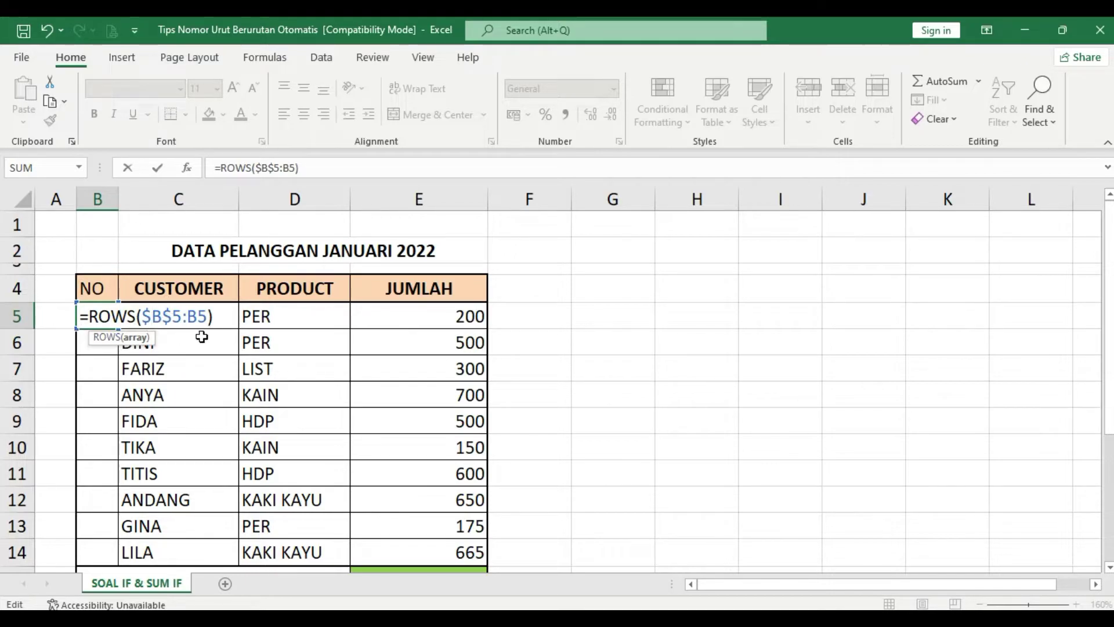
key(BackSpace)
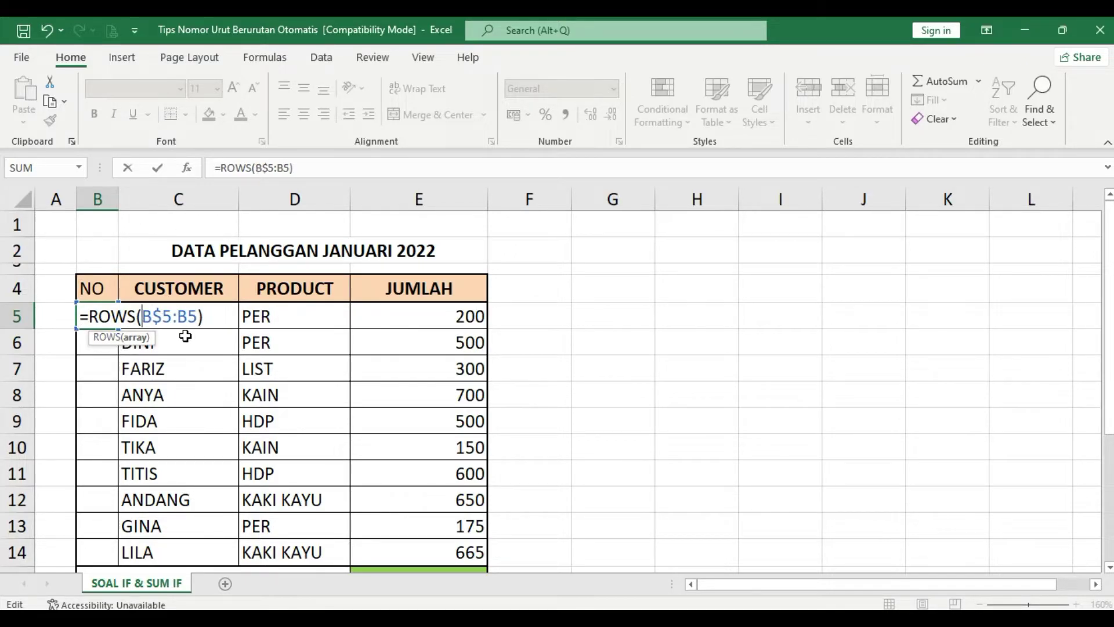
key(Right)
key(Delete)
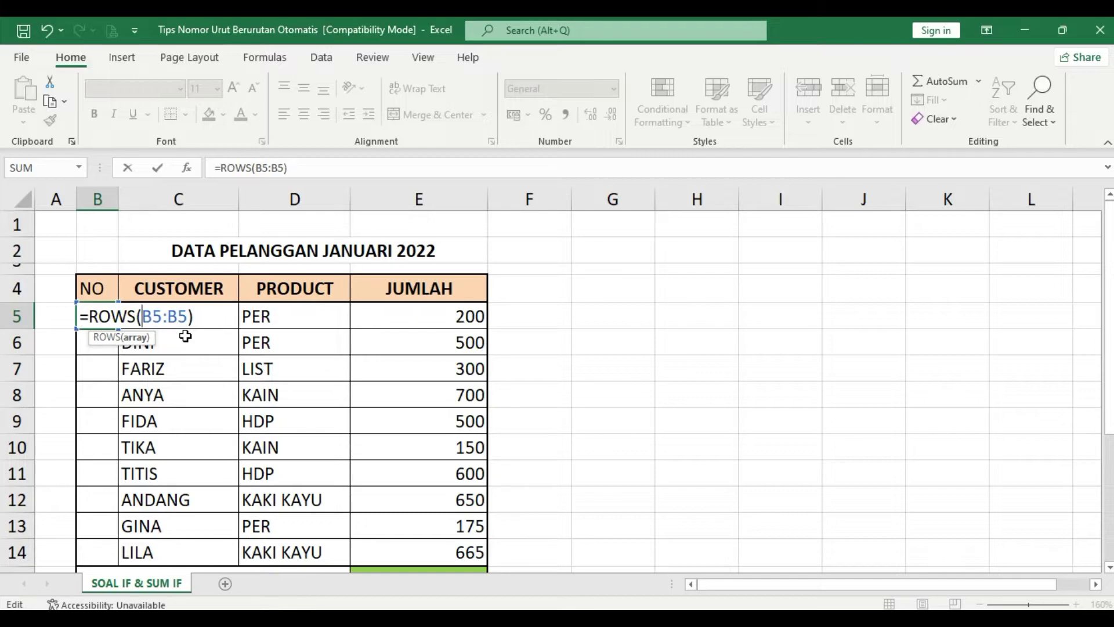
Make the first reference in B5's formula absolute so it reads =ROWS($B$5:B5), and commit the formula
text($)
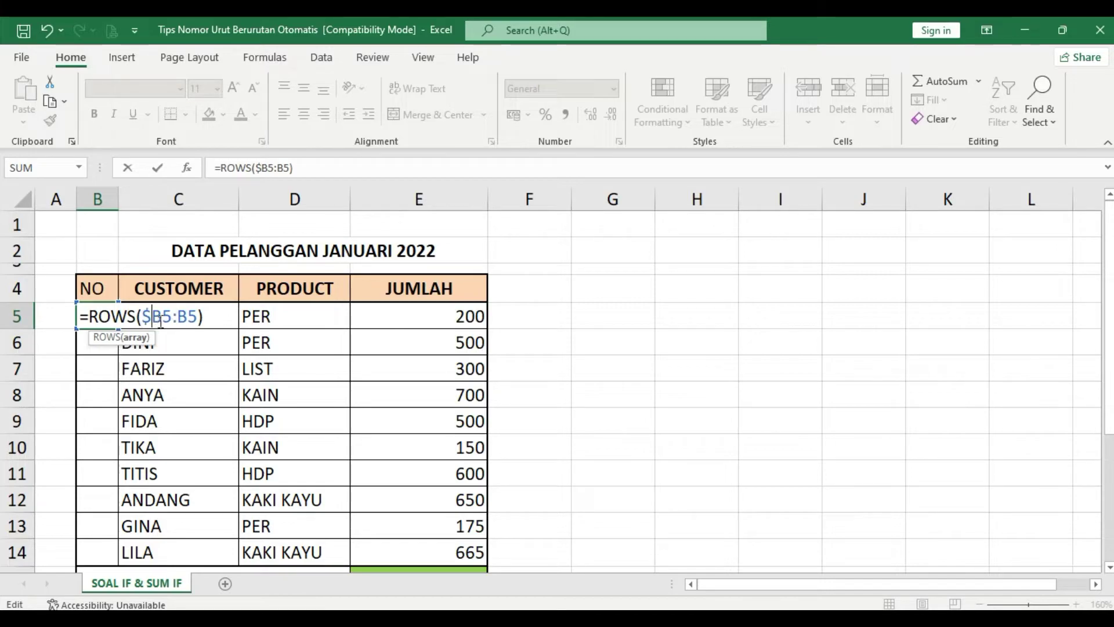
key(Left)
text($)
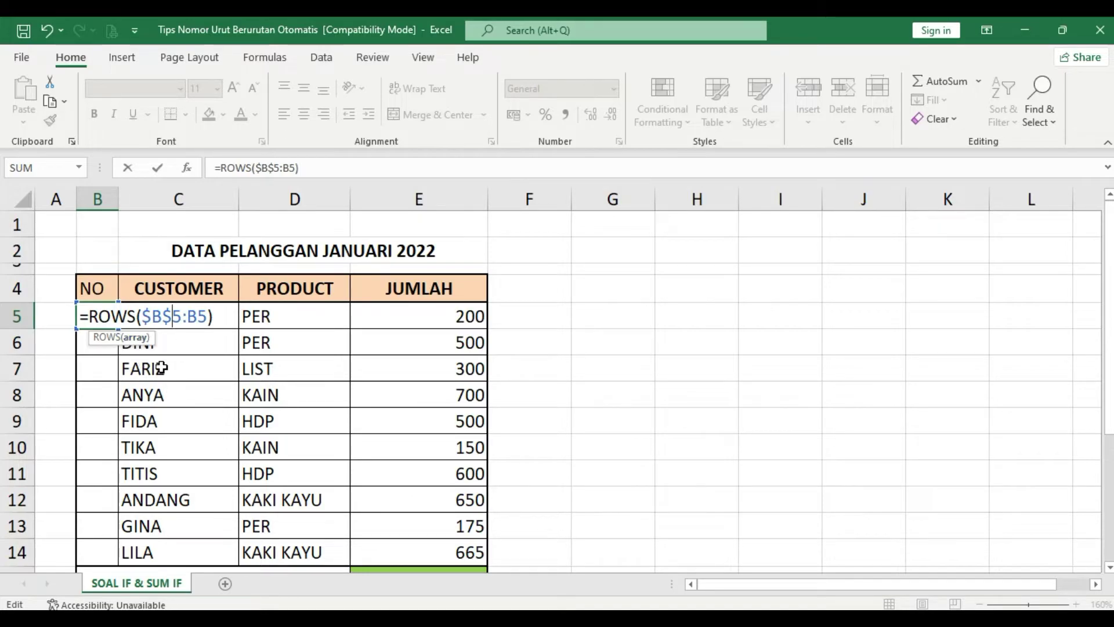
key(Return)
click(713, 316)
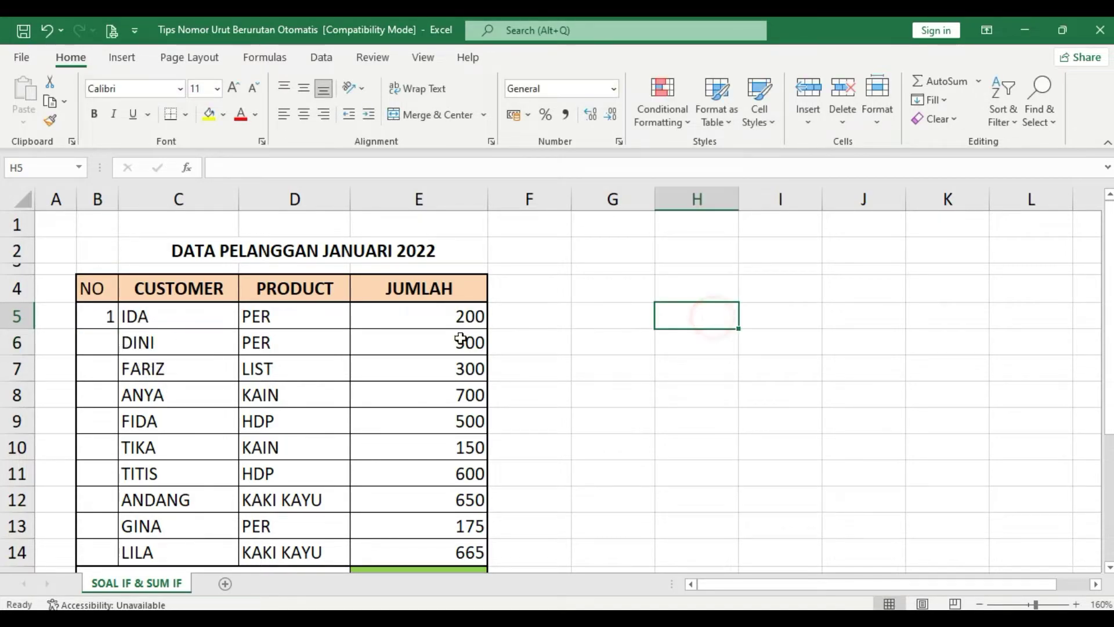
Fill the ROWS formula from B5 down the NO column to cell B14
click(92, 315)
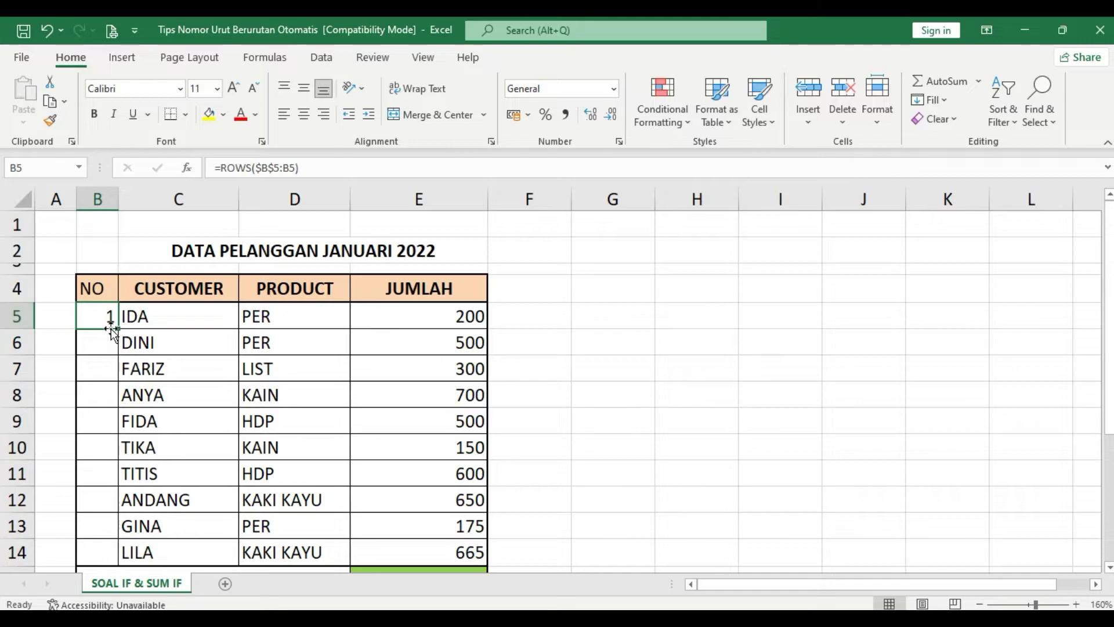
drag(118, 332, 120, 557)
click(799, 349)
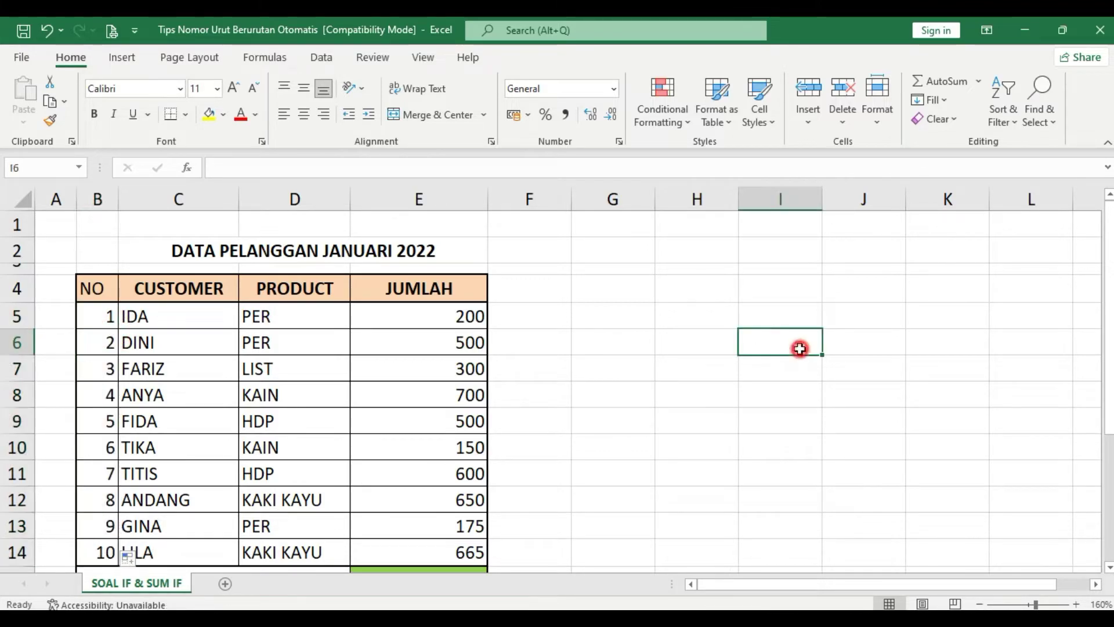
scroll(797, 354, down, 1)
click(634, 445)
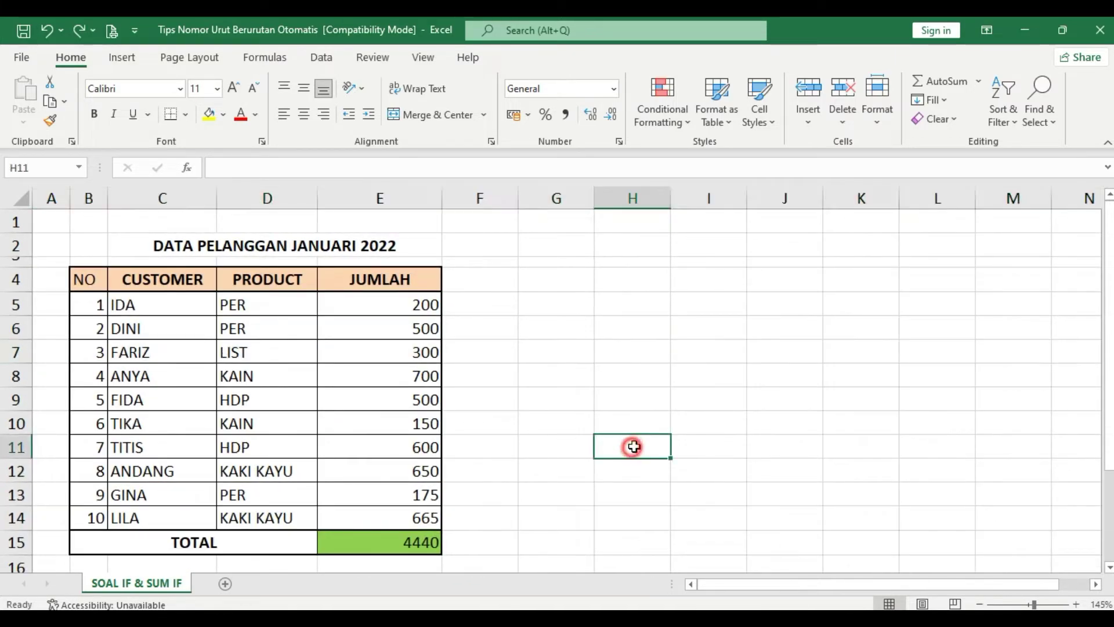
click(92, 351)
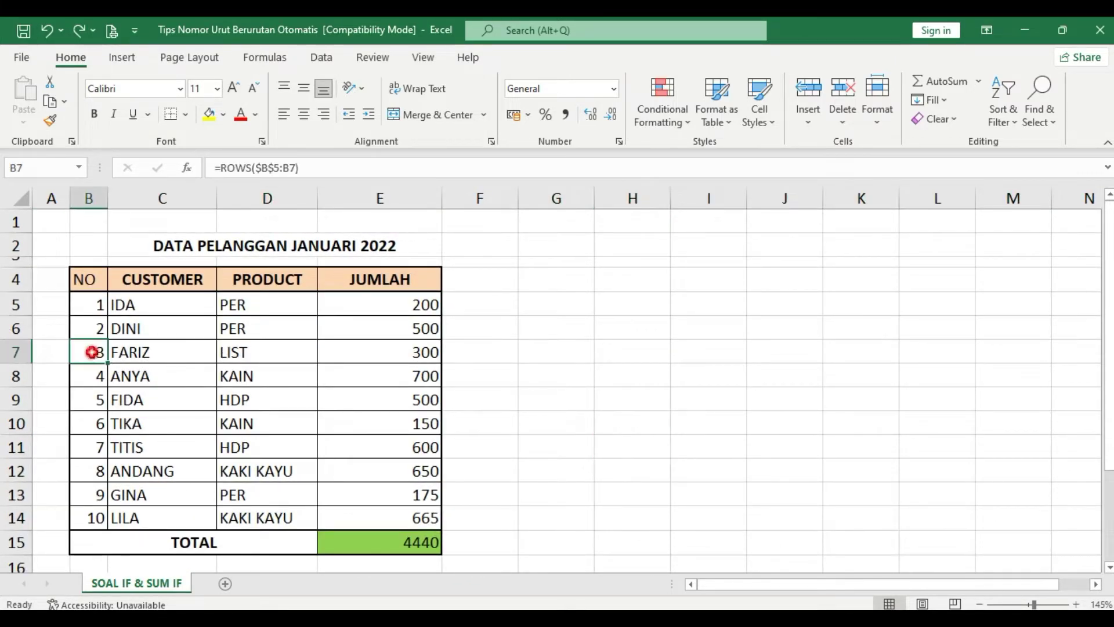
click(179, 355)
click(270, 350)
click(82, 351)
click(160, 353)
click(79, 356)
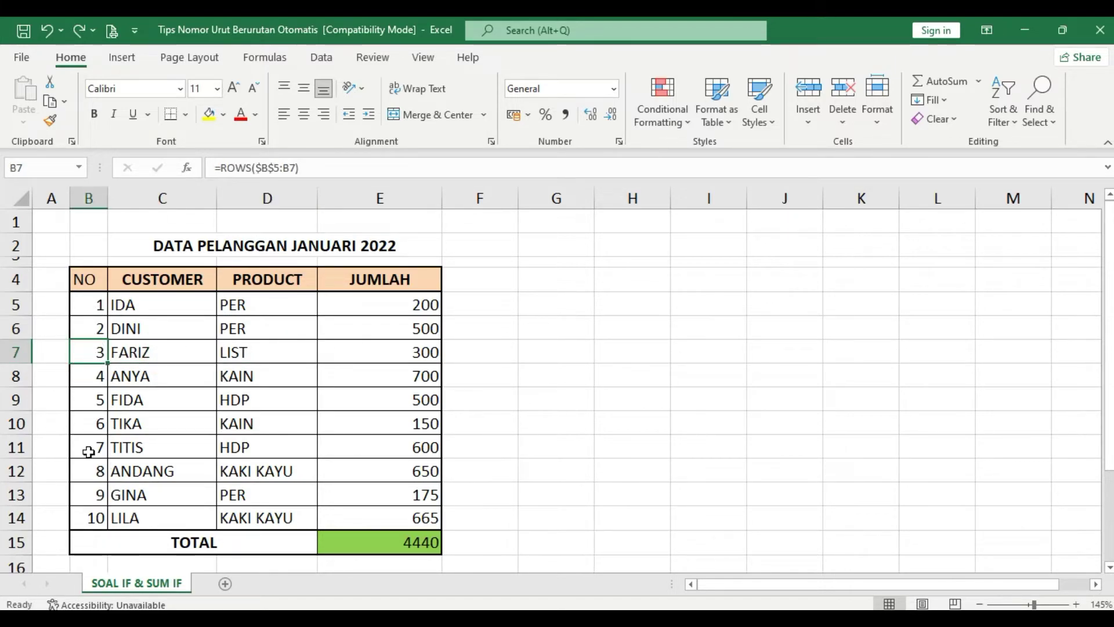
Delete the whole of sheet row 7, the third customer record, and check the formula numbering from B5 to B13
click(9, 350)
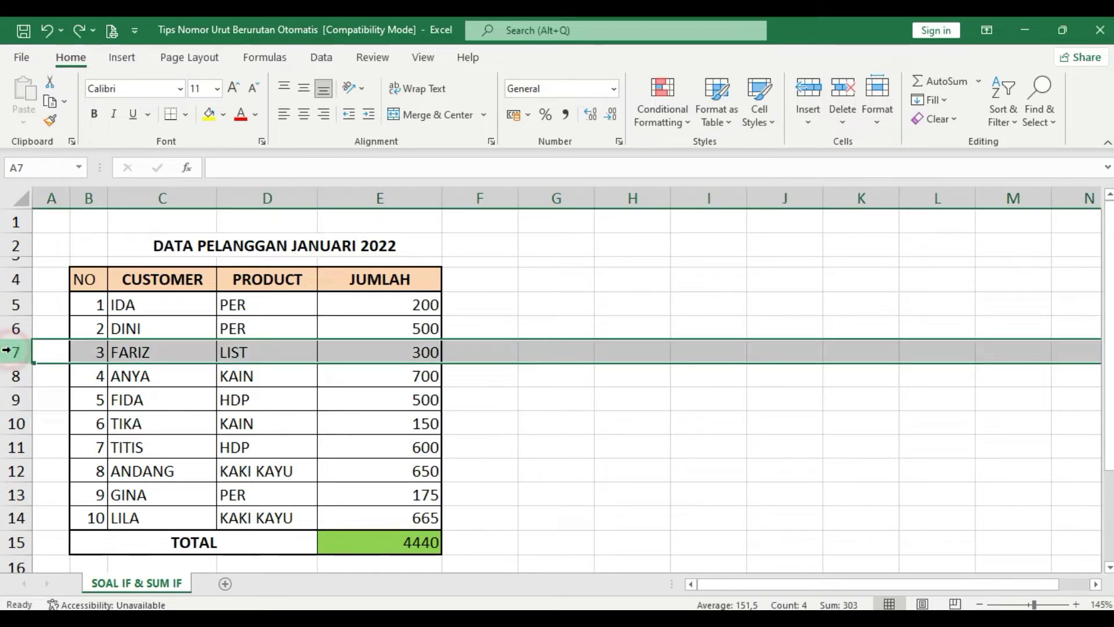
right_click(10, 350)
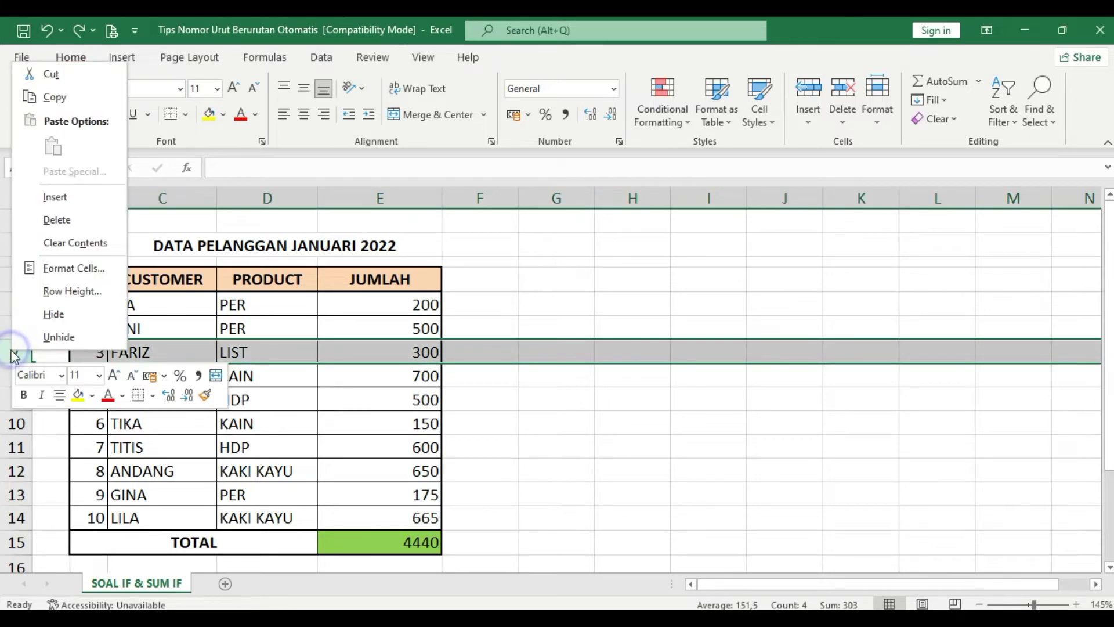
click(63, 222)
click(528, 403)
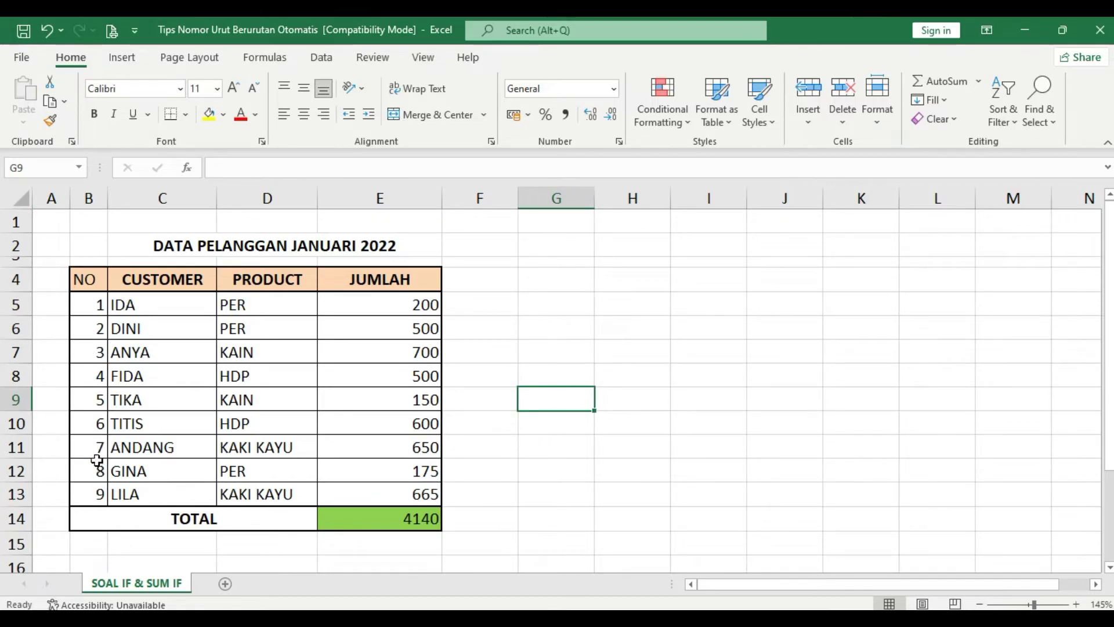
click(93, 305)
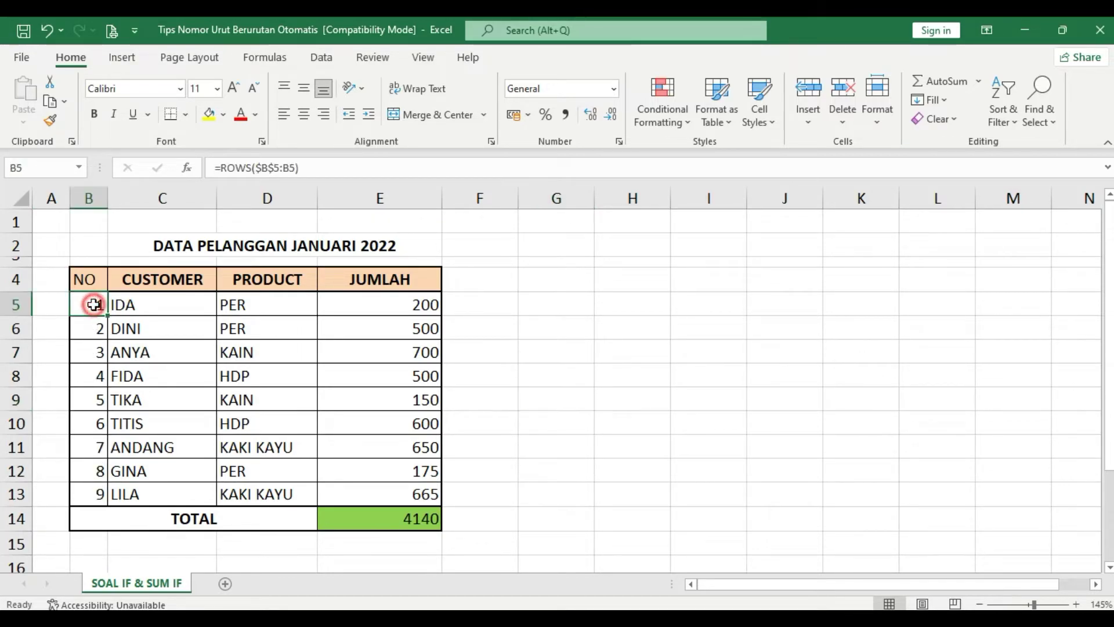
click(94, 498)
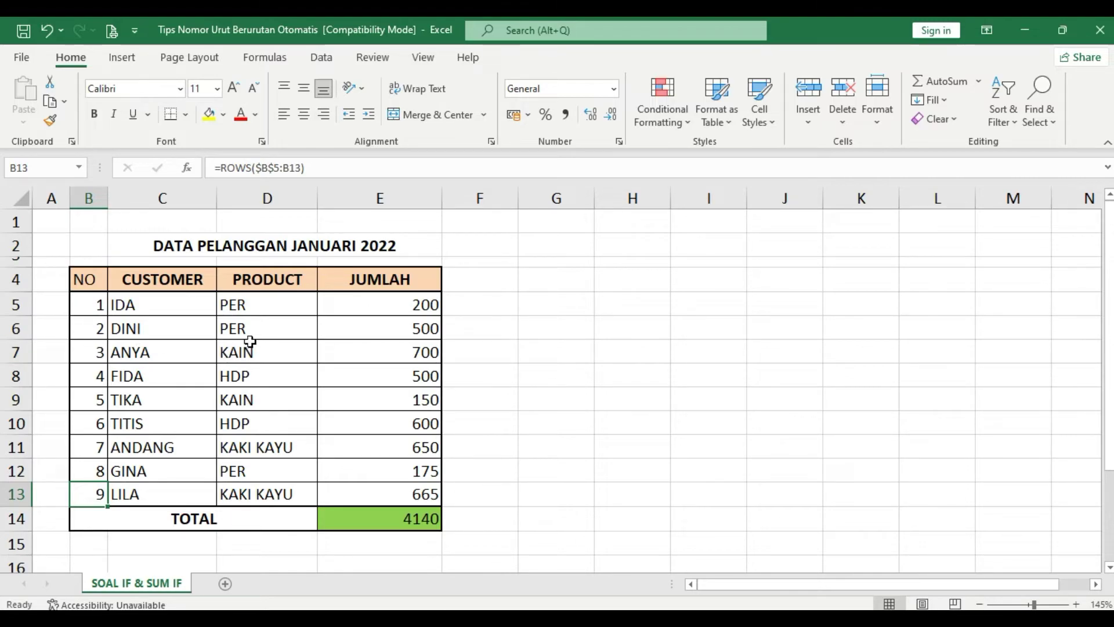
click(635, 322)
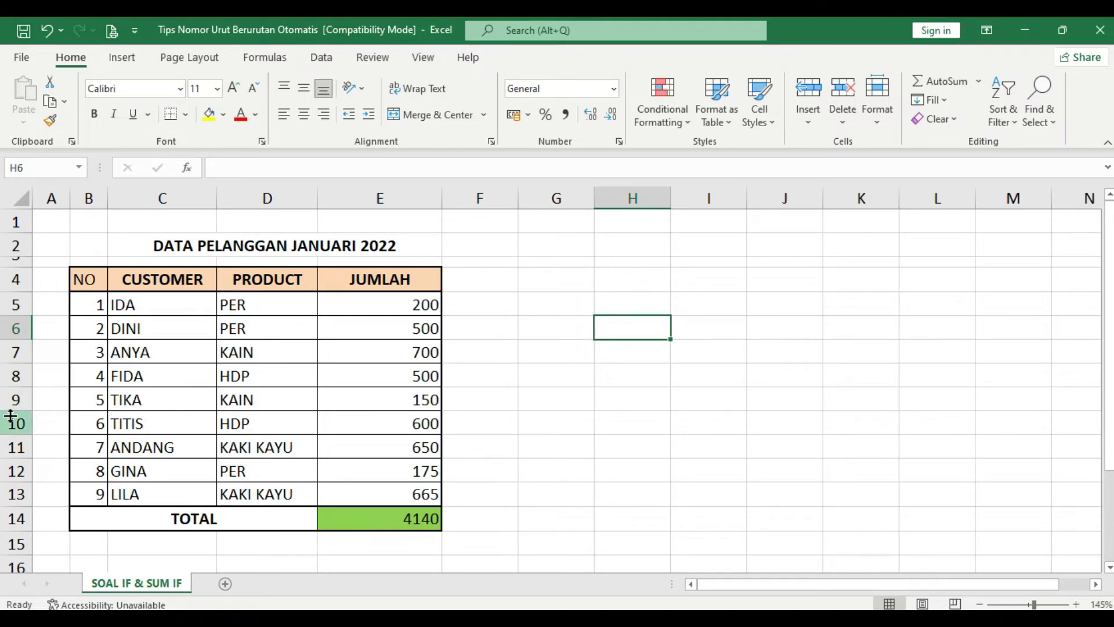
Delete the whole of sheet row 9, the fifth customer record in the table
click(15, 400)
click(144, 398)
click(13, 399)
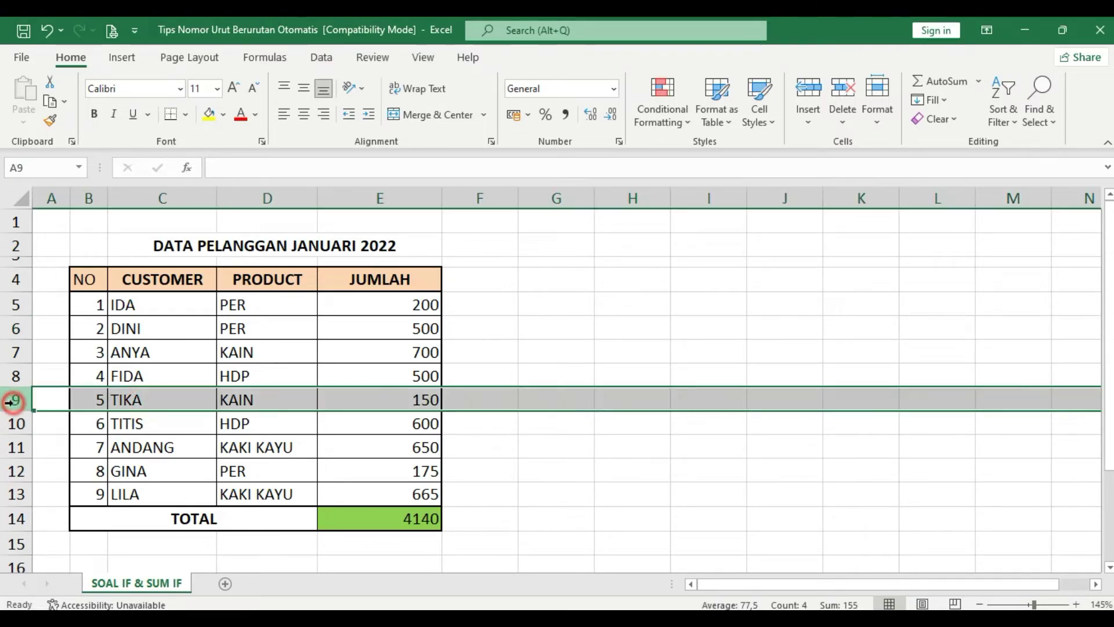
right_click(13, 400)
click(59, 273)
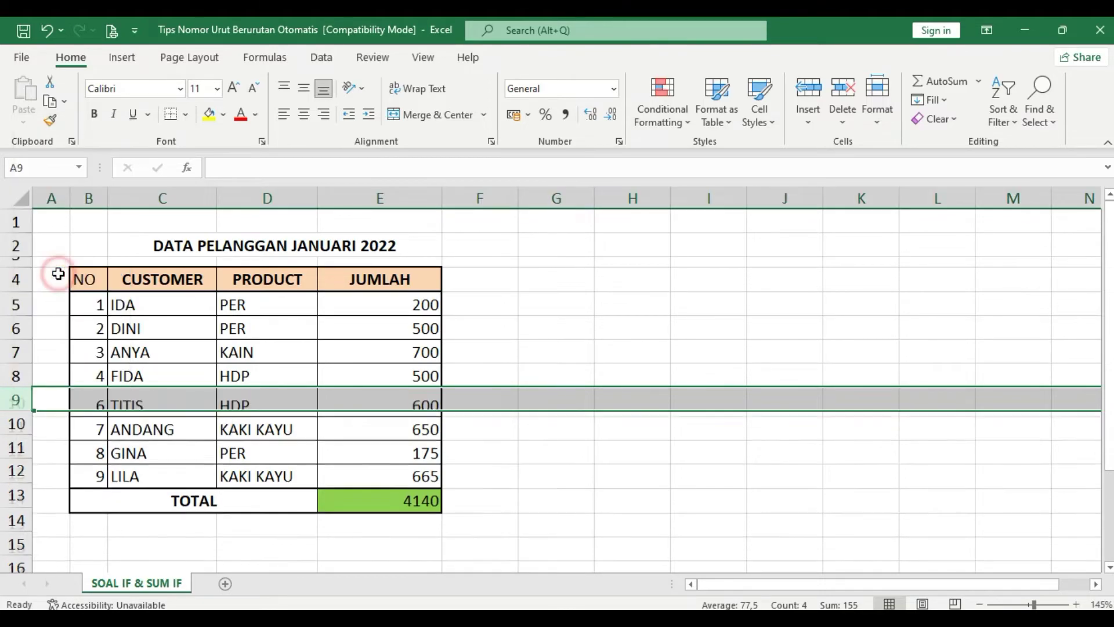
click(556, 395)
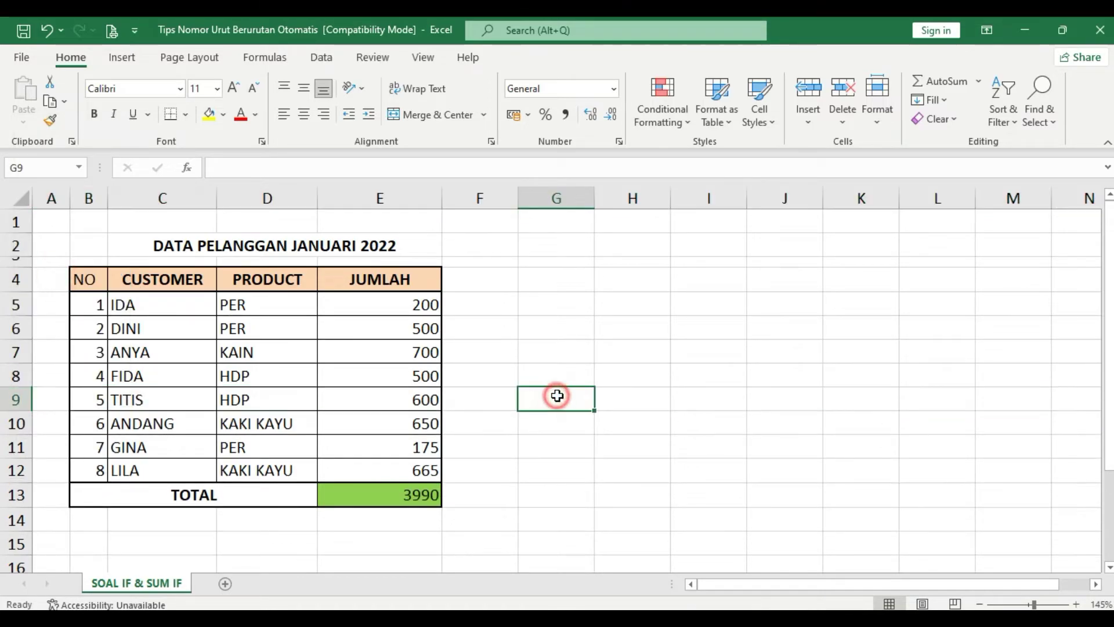
Examine the sequence numbers and their ROWS formulas cell by cell in the NO column, from B5 to B12
click(100, 472)
click(94, 308)
click(91, 330)
click(89, 353)
click(87, 377)
click(90, 399)
click(87, 424)
click(92, 447)
click(96, 467)
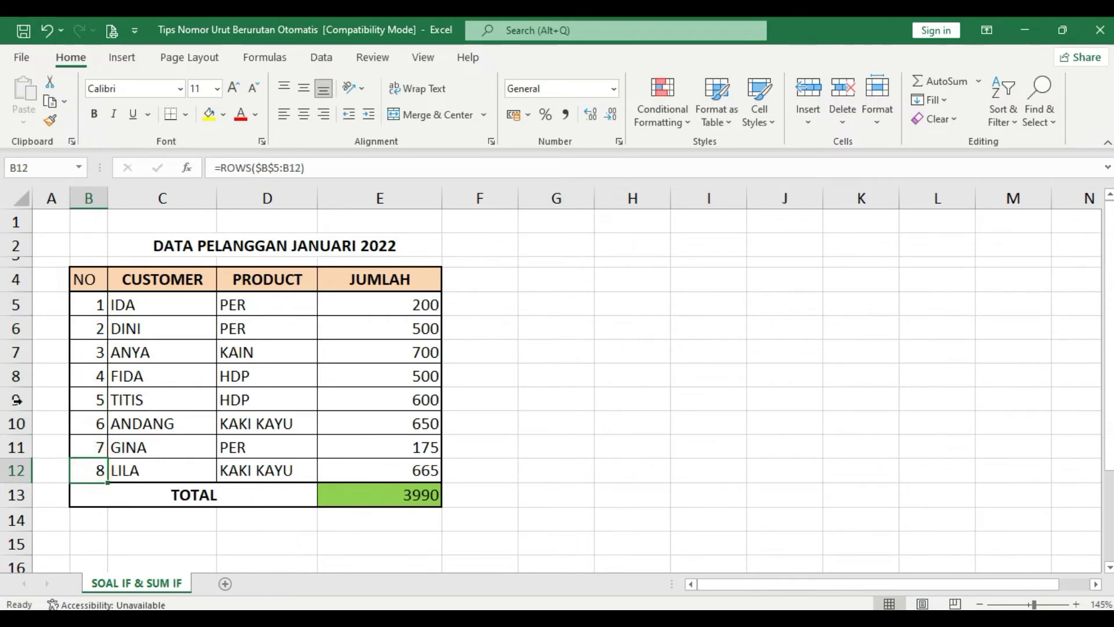
Delete the whole of sheet row 12, the last customer record above the TOTAL row
click(676, 445)
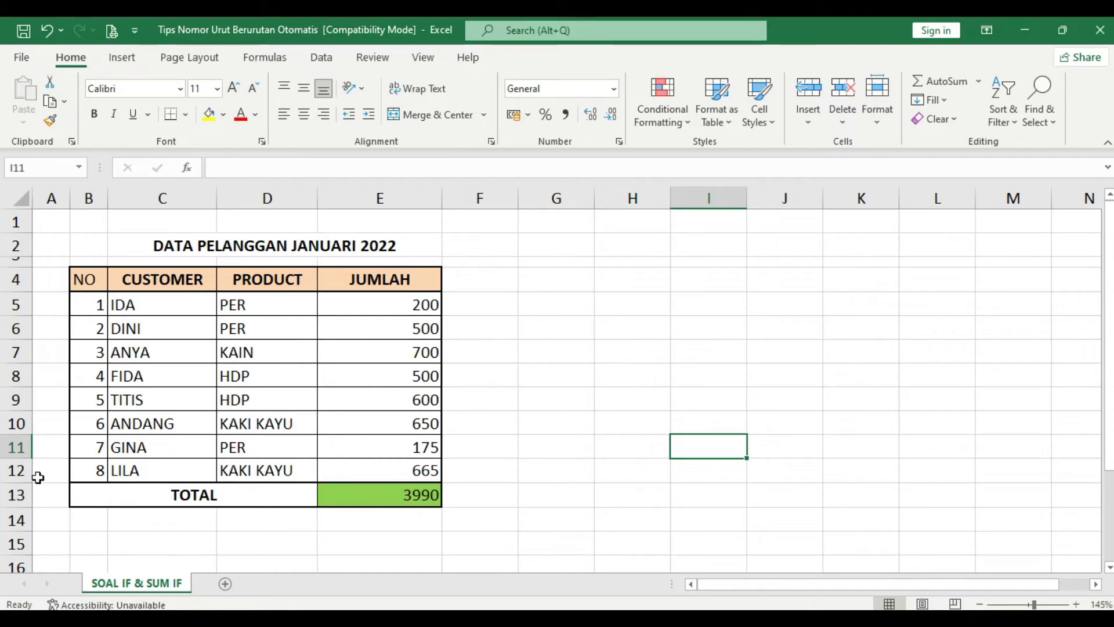
click(20, 470)
right_click(20, 470)
click(83, 348)
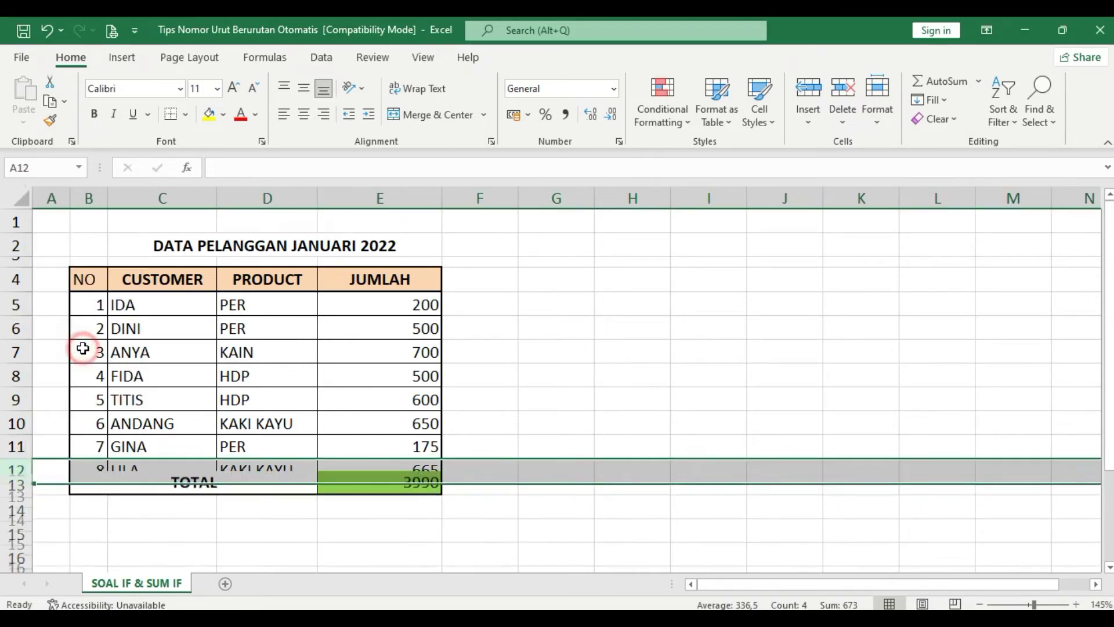
click(652, 523)
Check the sequence numbers and their ROWS formulas one by one in the NO column, from B5 to B11
click(98, 311)
click(93, 329)
click(93, 352)
click(93, 376)
click(92, 400)
click(90, 424)
click(89, 446)
click(673, 465)
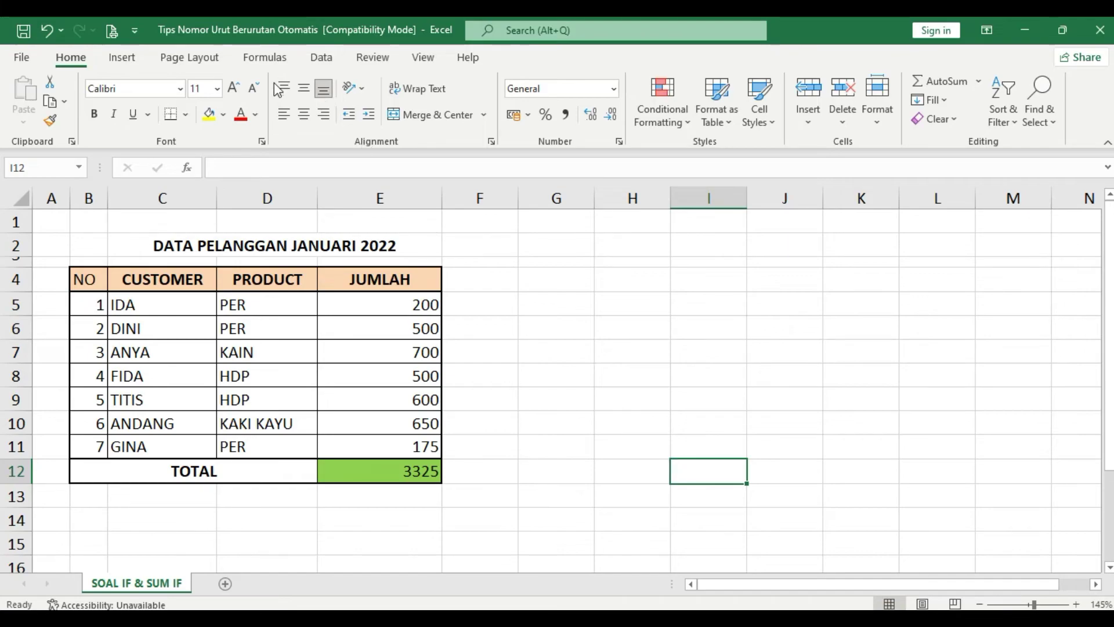
click(97, 311)
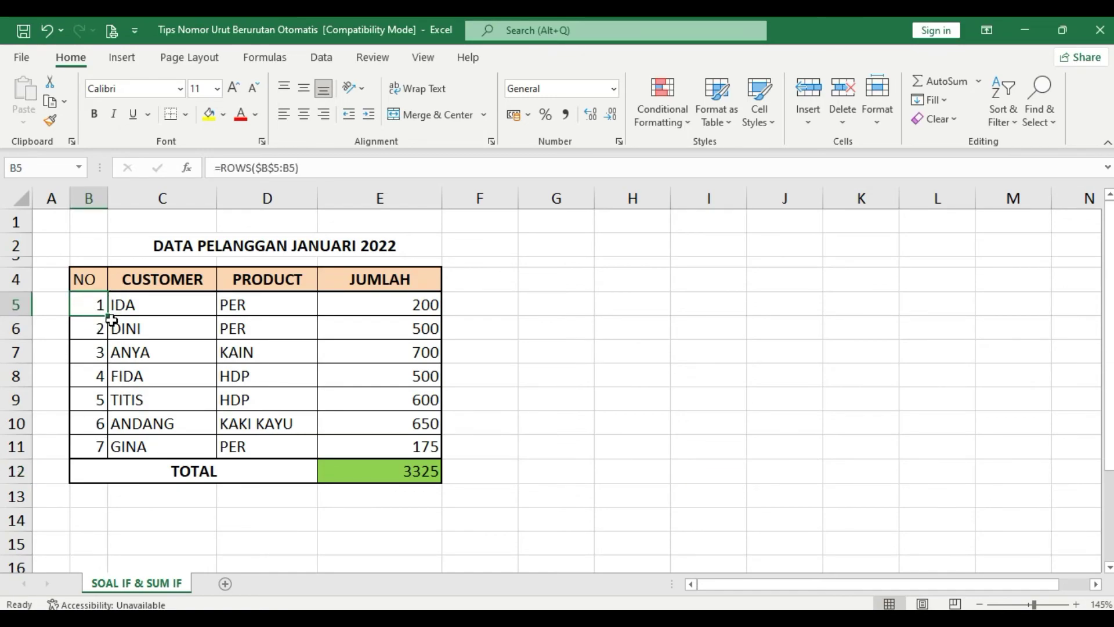
click(92, 354)
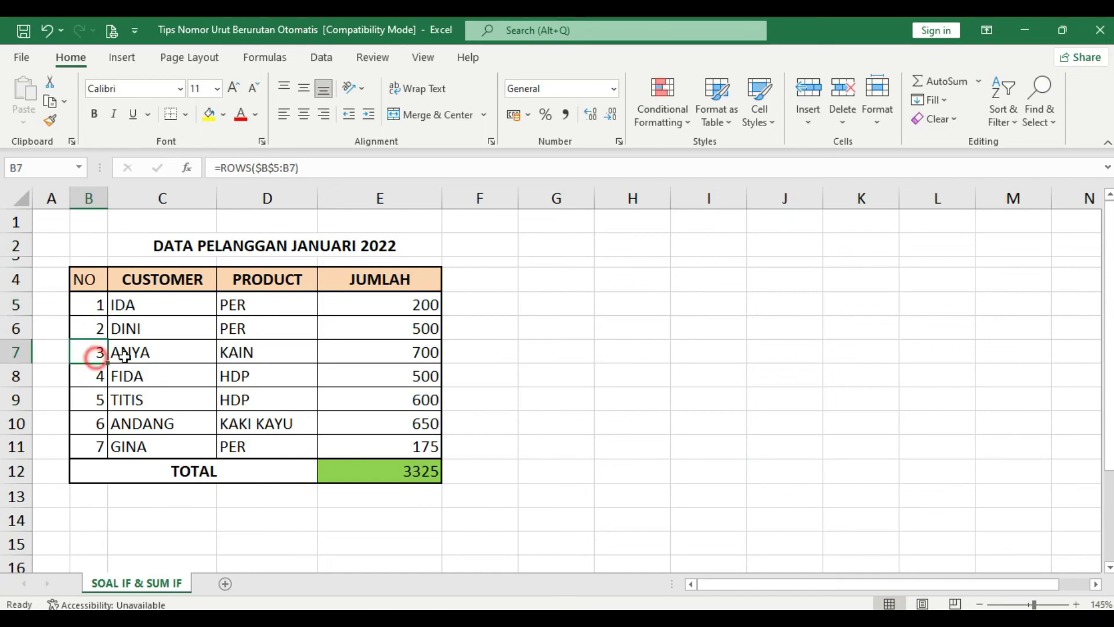
click(221, 353)
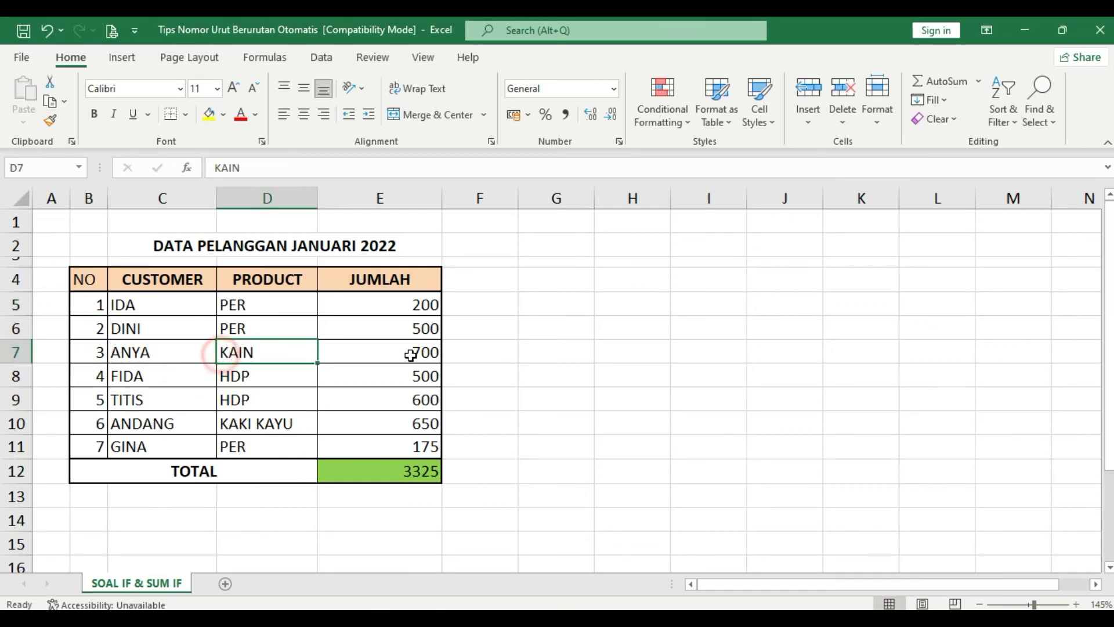